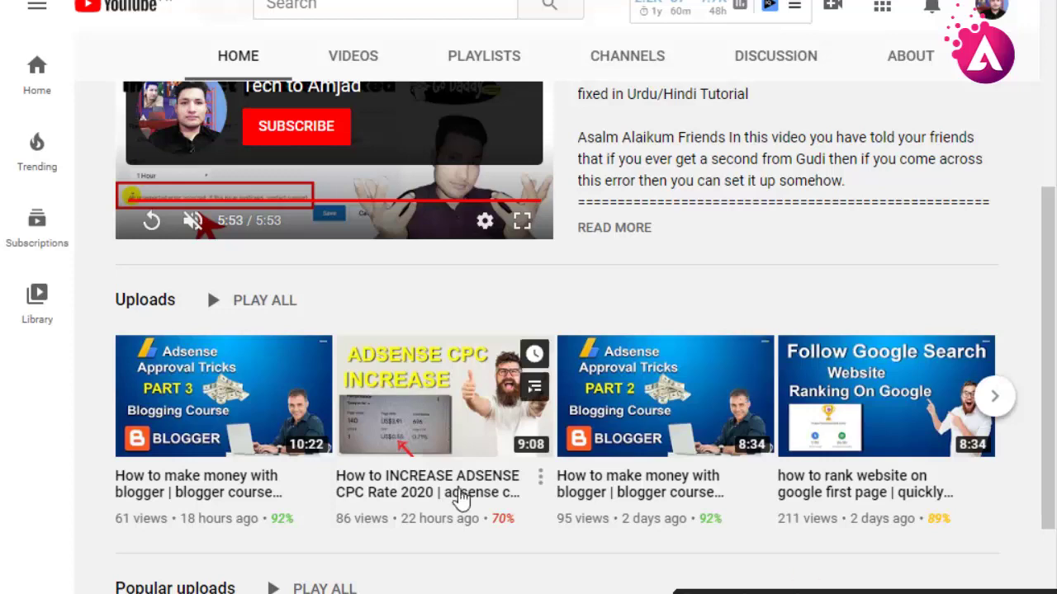
scroll(462, 502, "up", 2)
scroll(427, 460, "down", 4)
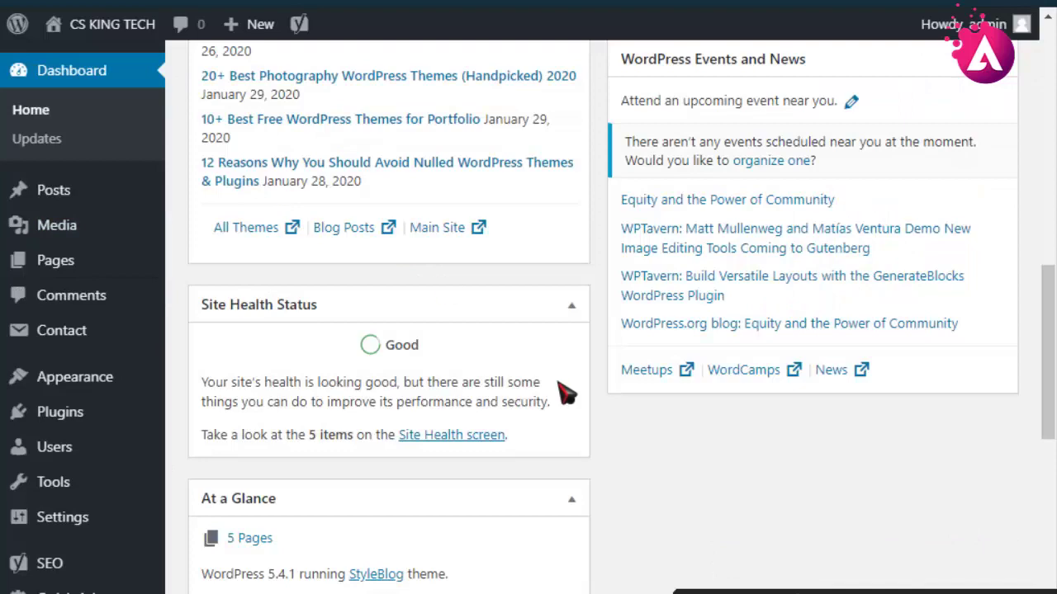
scroll(597, 321, "up", 10)
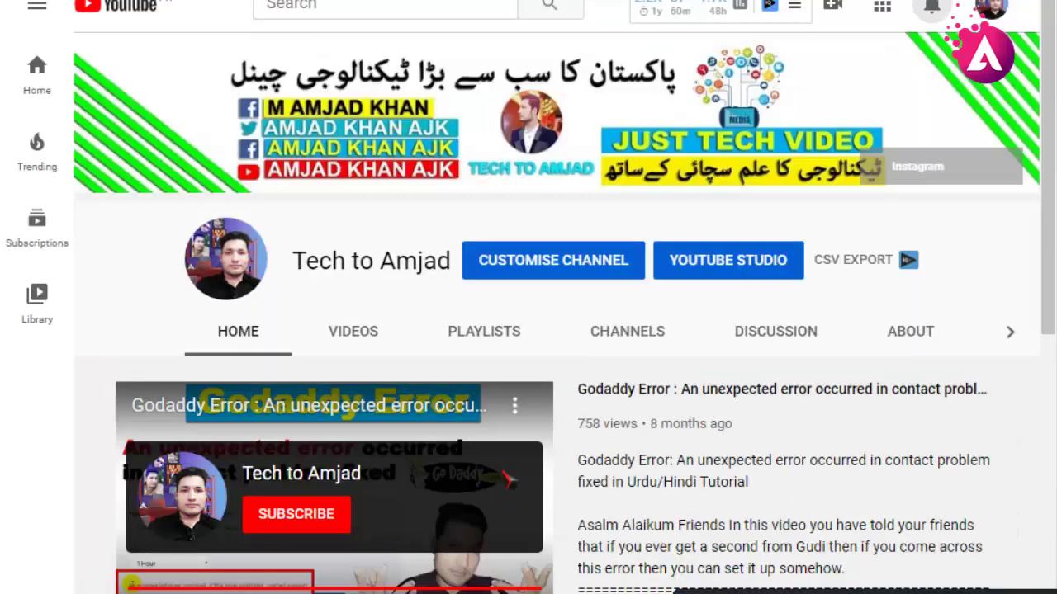
scroll(660, 507, "down", 6)
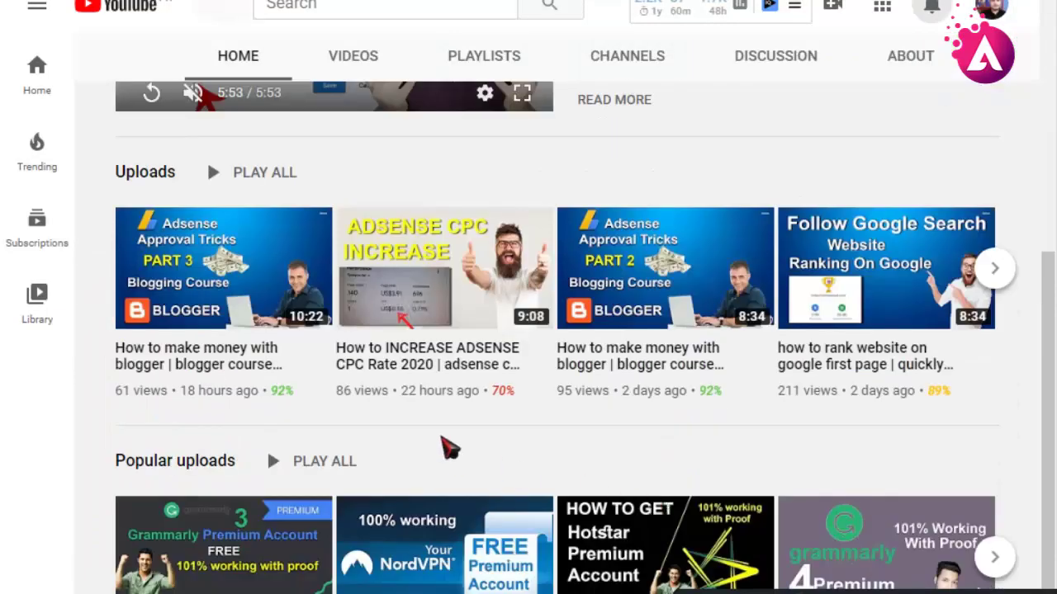
scroll(449, 448, "up", 6)
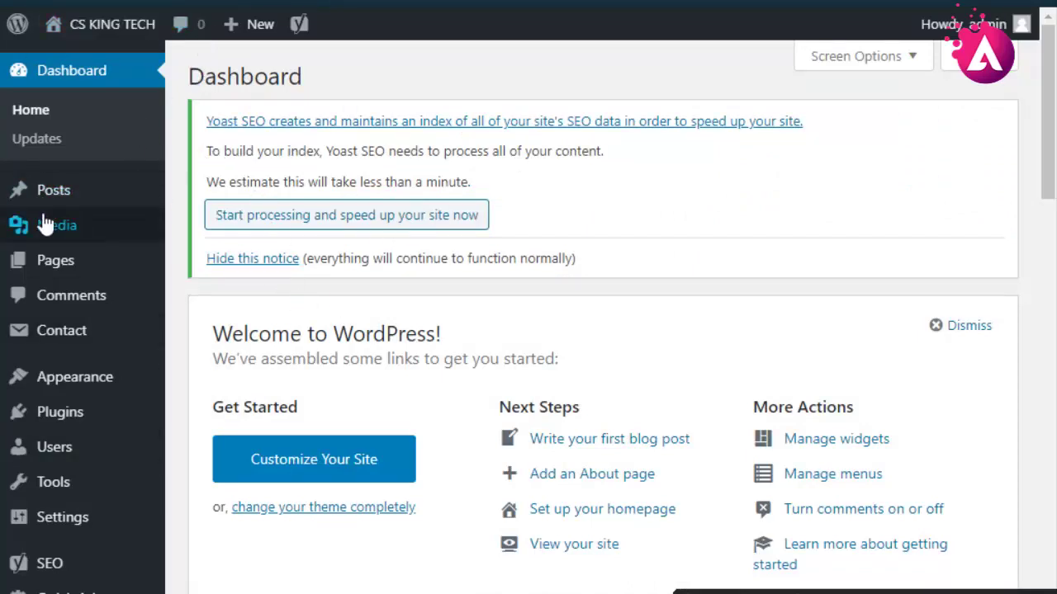
Open the page for adding new plugins to the site
mouse_move(66, 427)
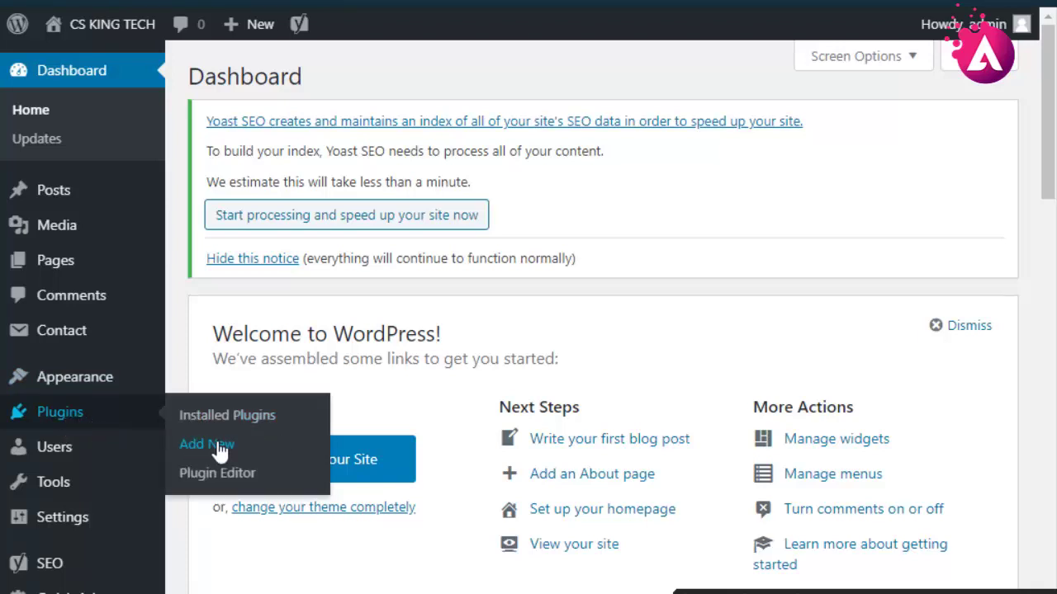
left_click(227, 401)
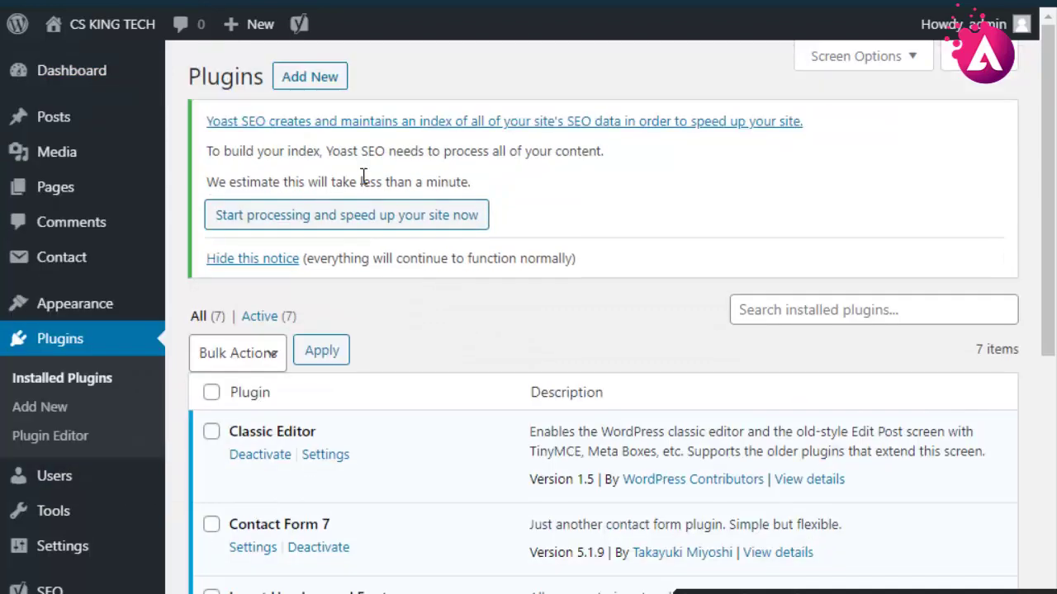
left_click(320, 86)
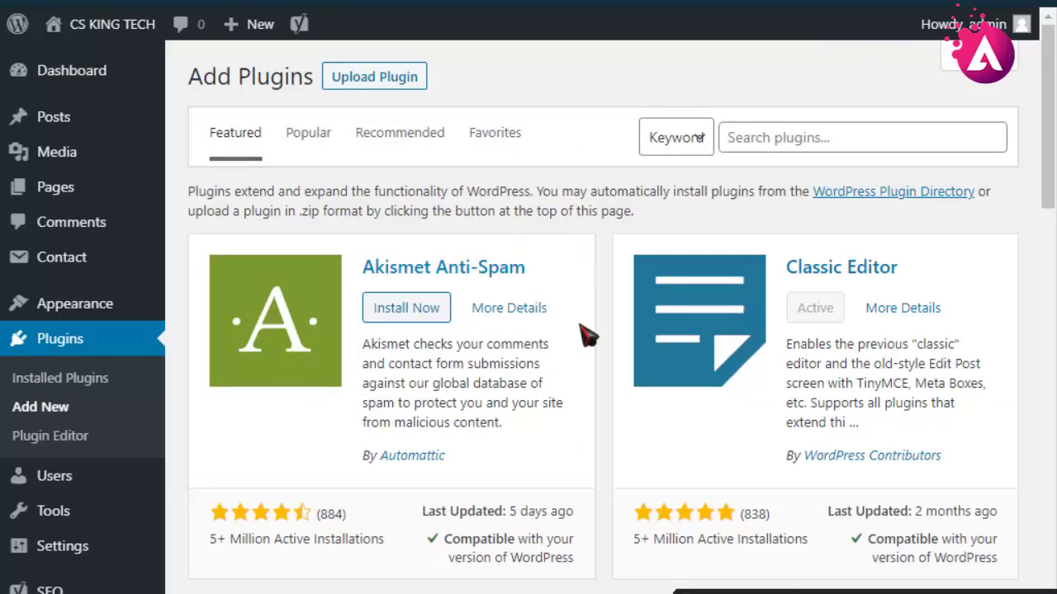
Search the plugin directory for "urdu keyboard" and browse the matching plugins
left_click(826, 137)
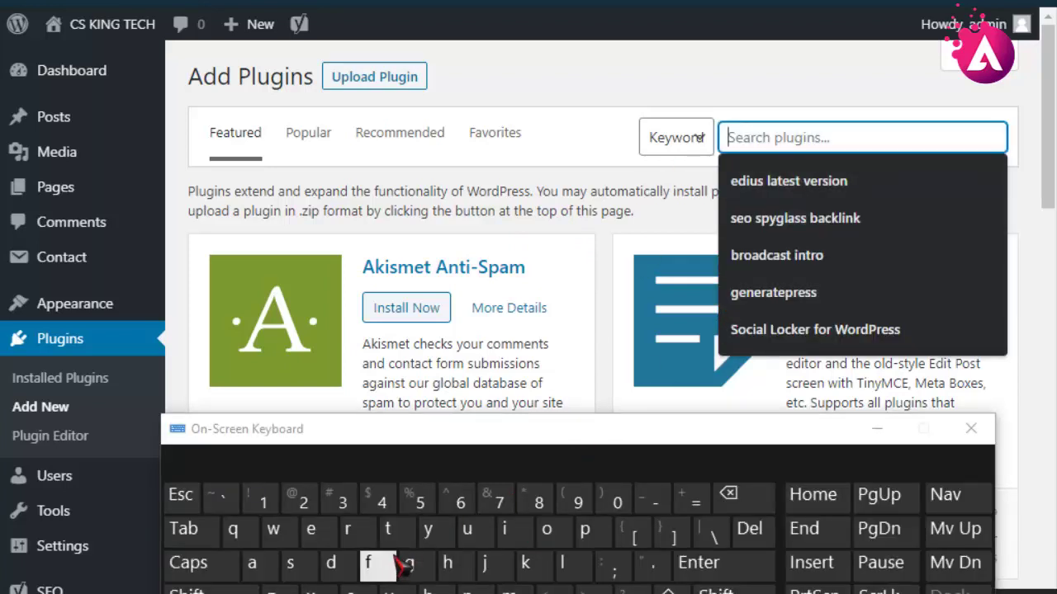
left_click(477, 532)
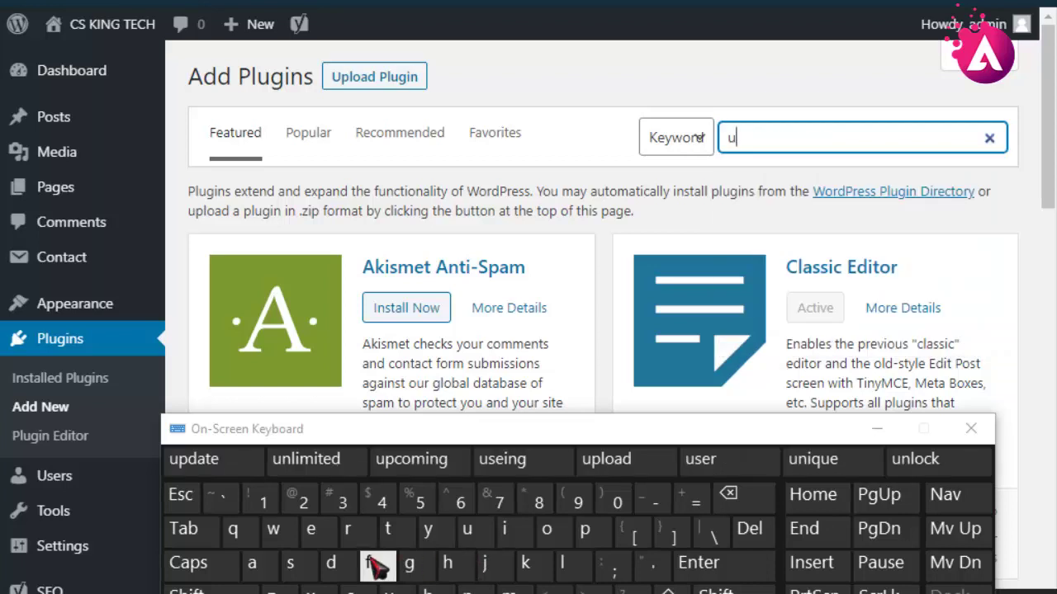
left_click(348, 529)
left_click(331, 562)
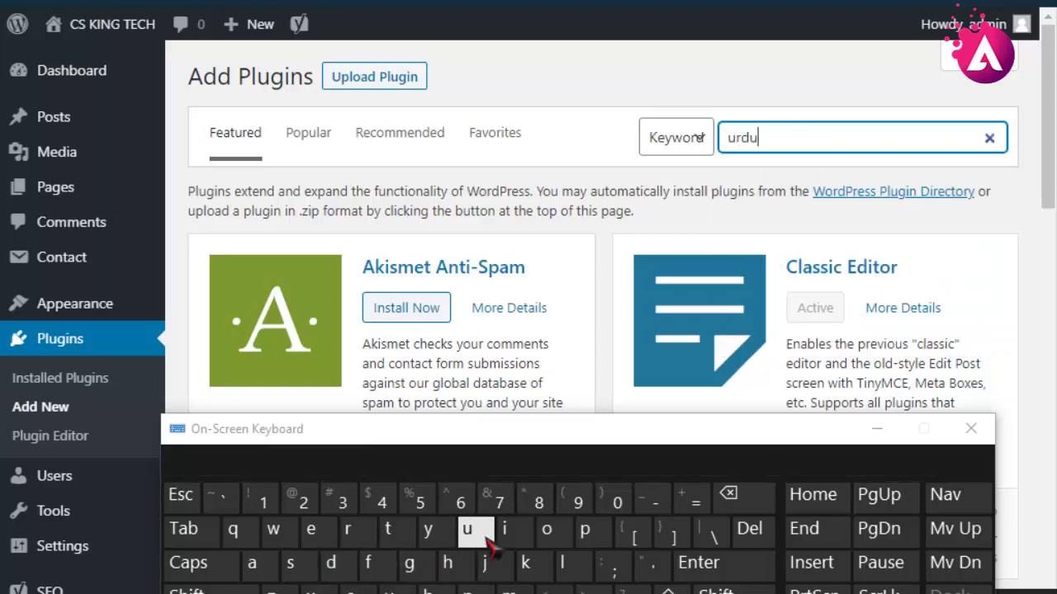
left_click(479, 593)
left_click(525, 562)
left_click(314, 528)
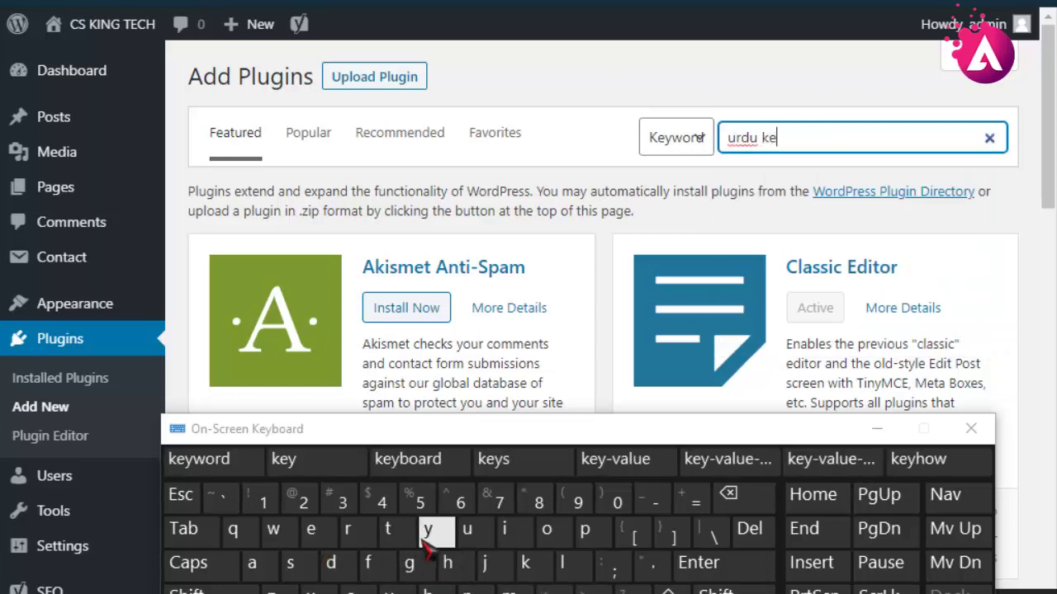
left_click(427, 533)
left_click(428, 591)
left_click(199, 459)
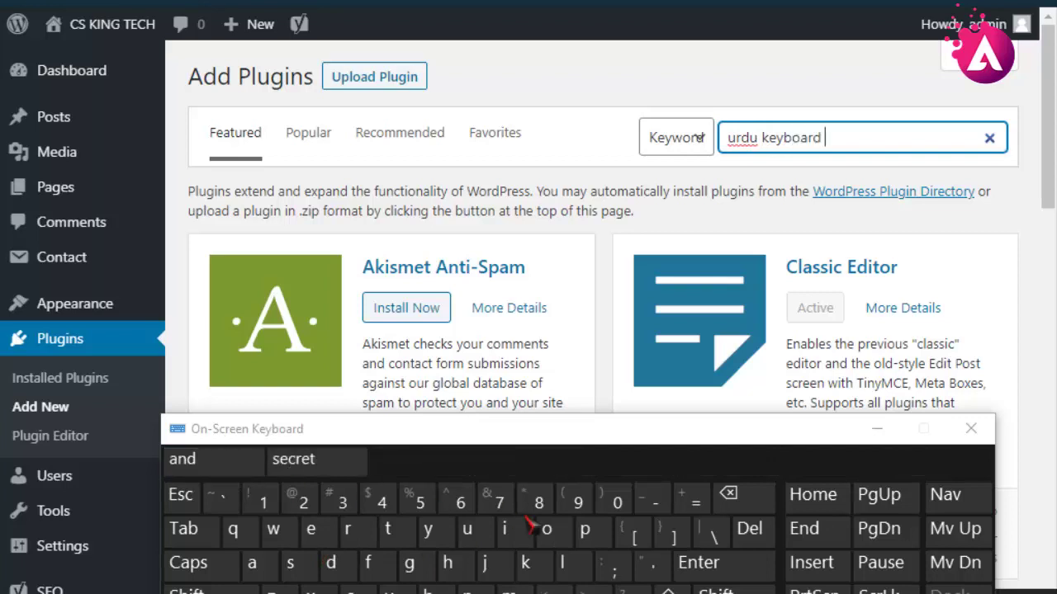
left_click(708, 566)
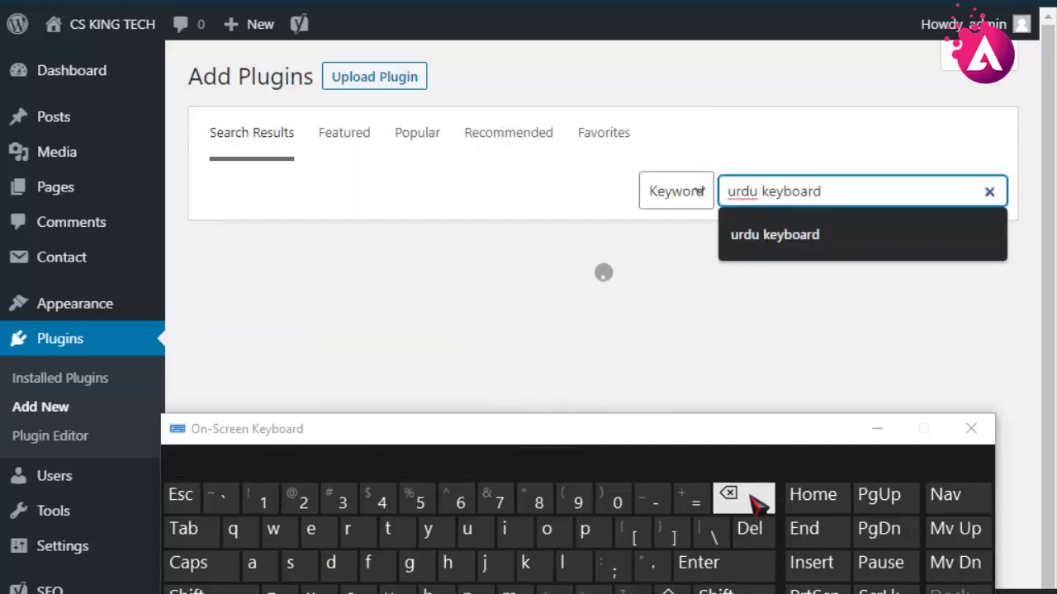
left_click(877, 431)
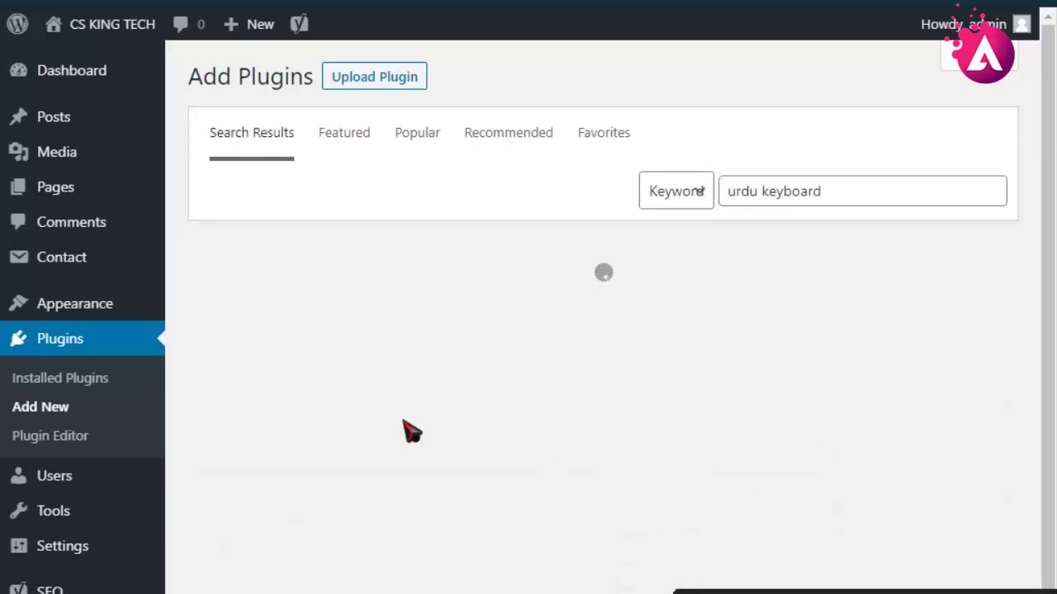
scroll(645, 417, "down", 6)
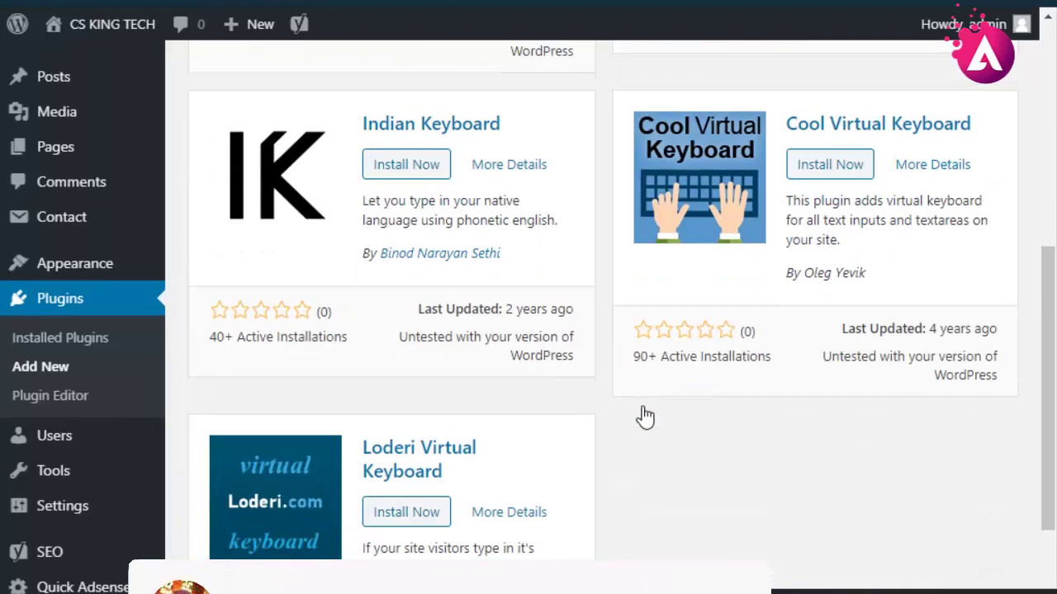
scroll(502, 415, "down", 3)
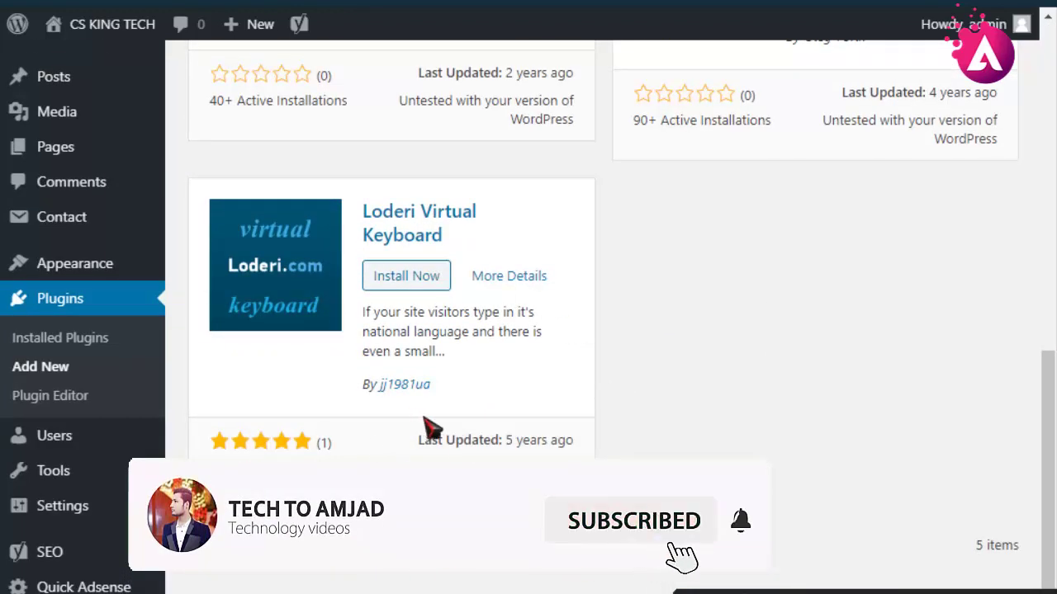
scroll(467, 420, "up", 4)
scroll(467, 420, "down", 1)
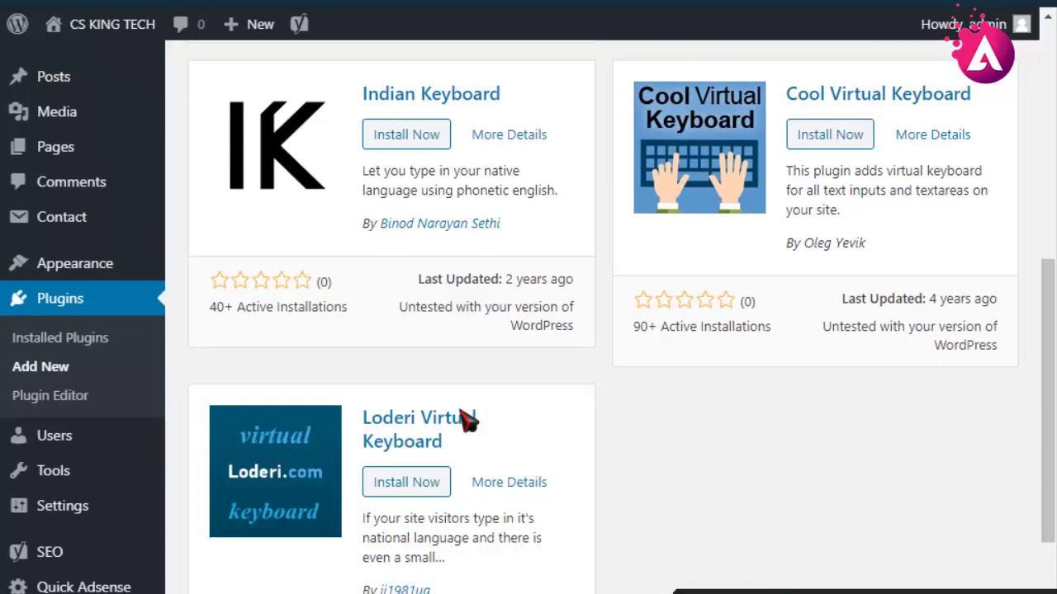
Open a new post in a separate browser tab and enter the test title "fve4vecdcvervf4fecdve vevfefs"
mouse_move(50, 82)
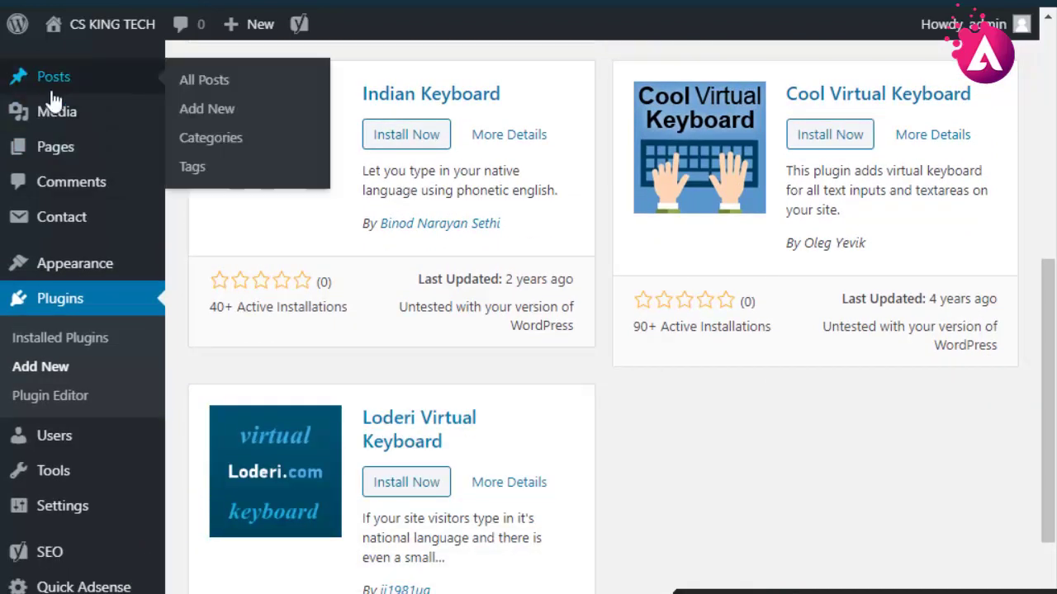
right_click(213, 116)
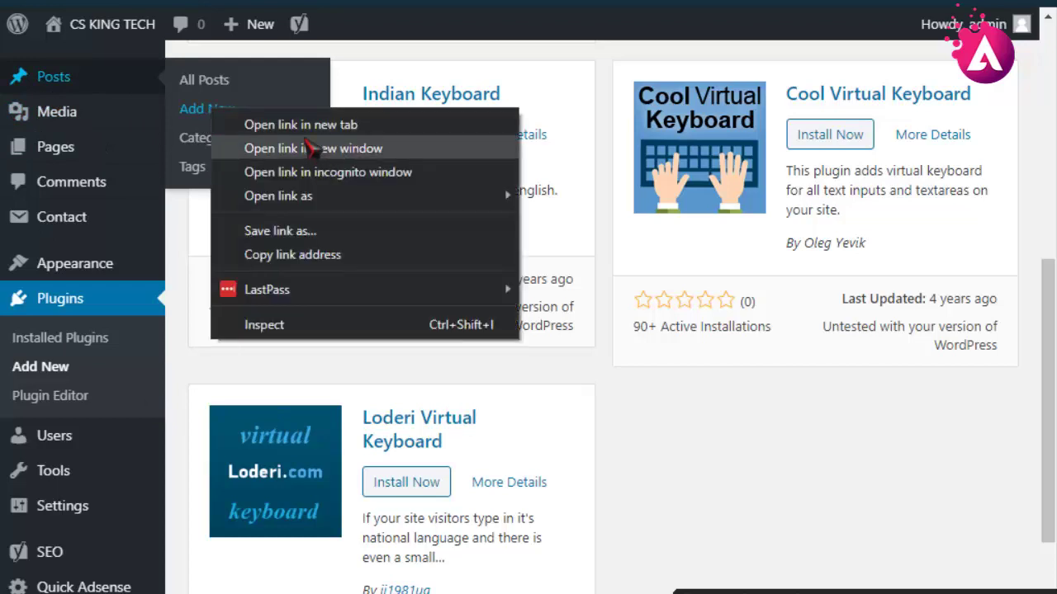
left_click(268, 126)
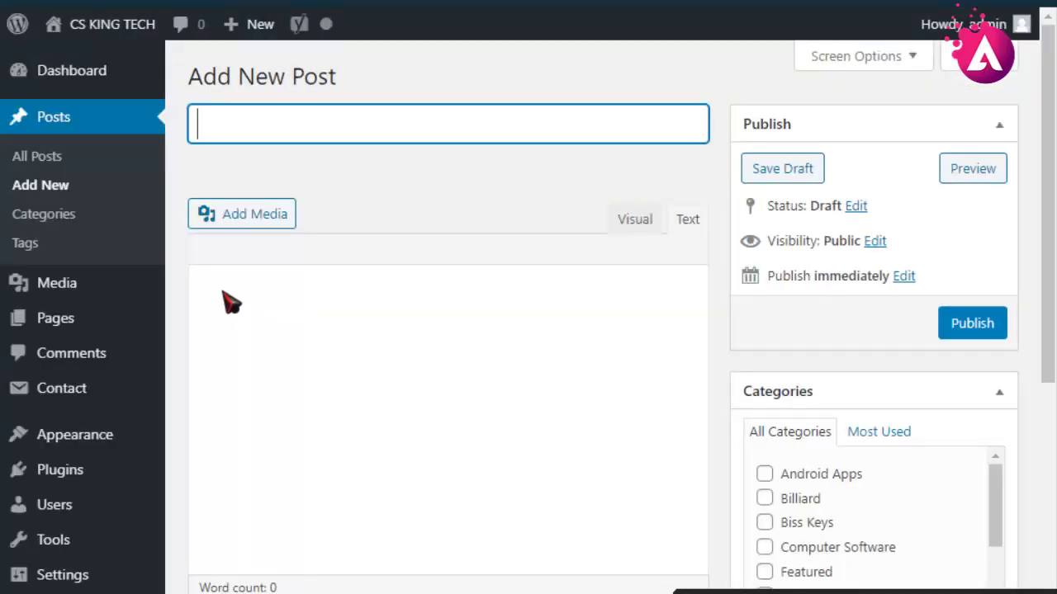
mouse_move(165, 330)
type("fve4")
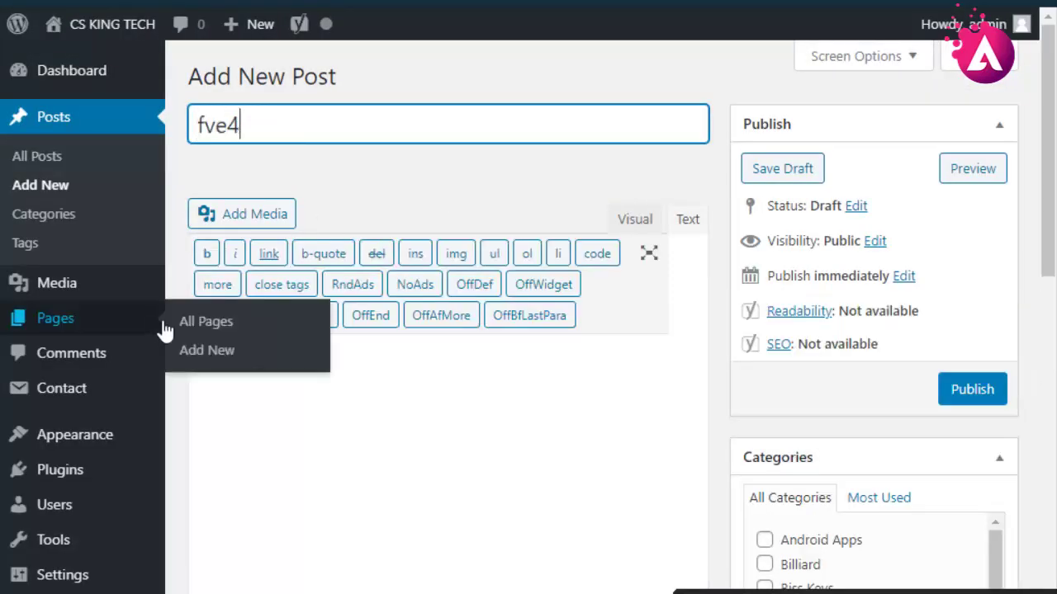
type("vecdcvervf4fecdve vevfefs")
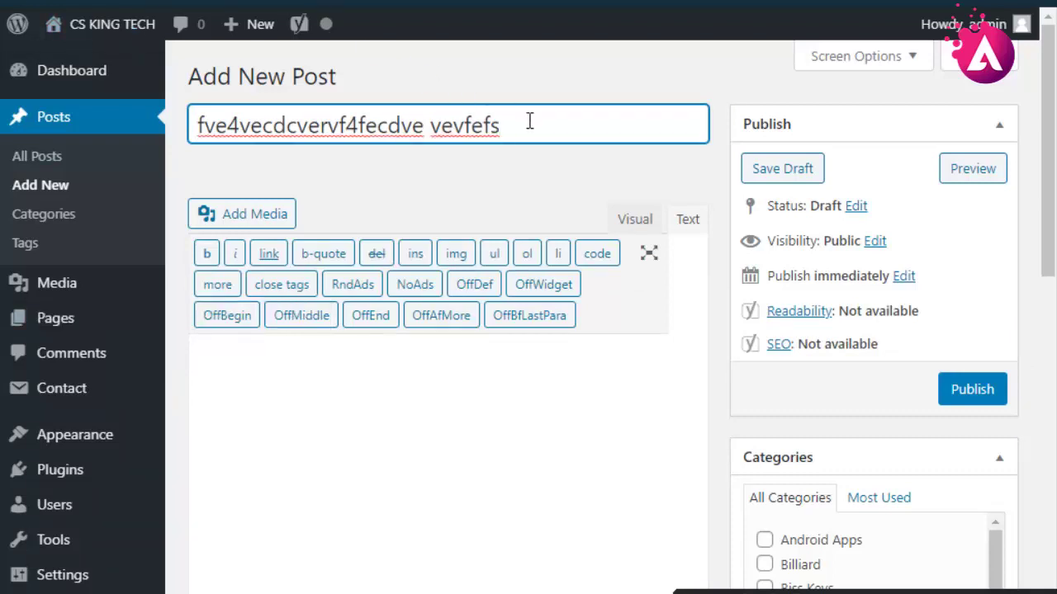
Clear the test title of the post and switch the content editor to Visual mode
left_click_drag(529, 121, 165, 136)
right_click(282, 121)
left_click(333, 175)
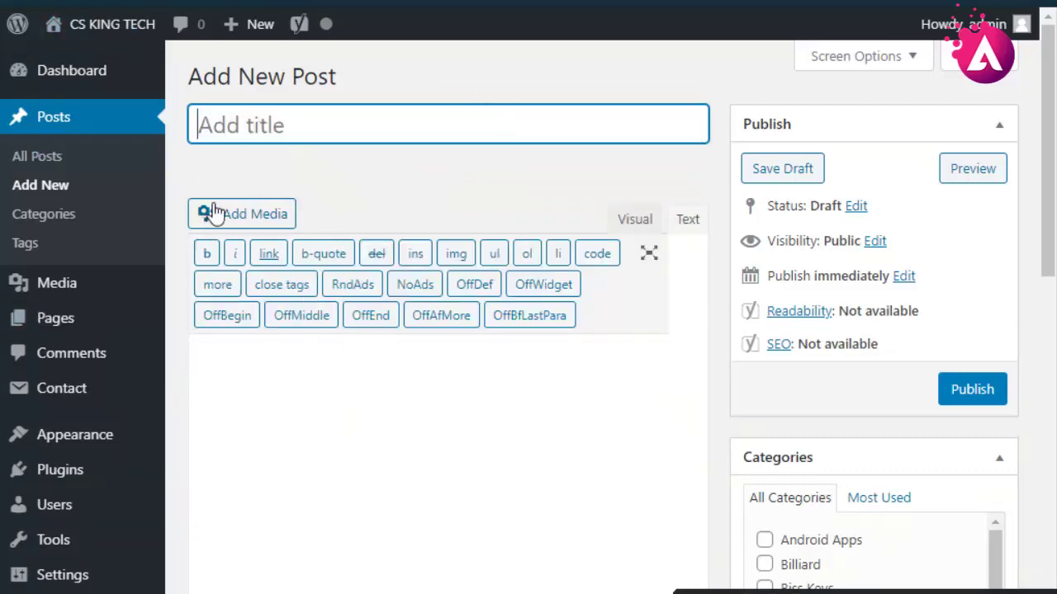
left_click(635, 219)
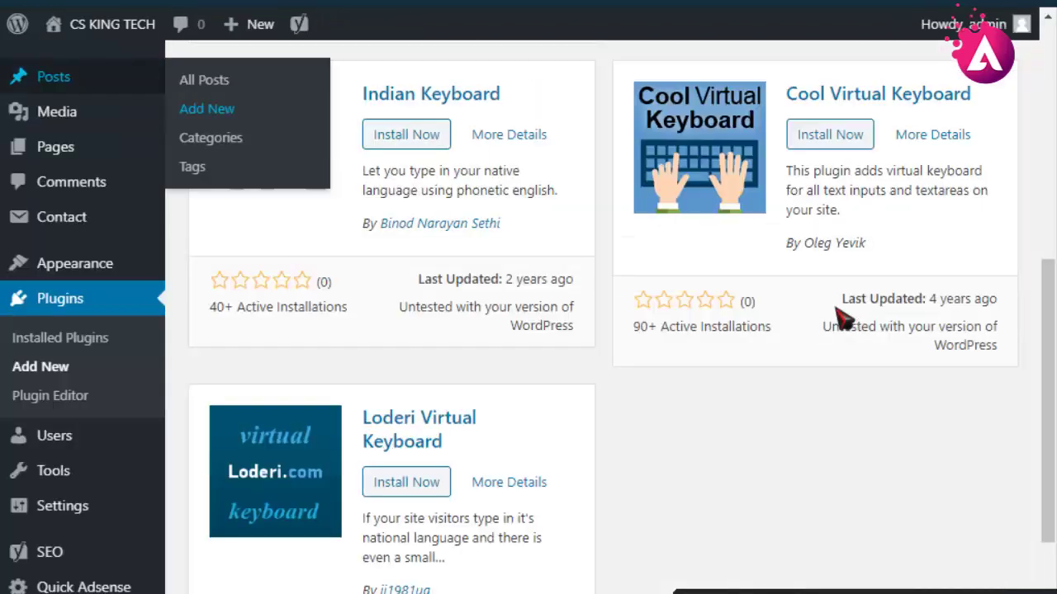
Install and activate the Urdu Keyboard plugin from the plugin search results
scroll(484, 247, "up", 5)
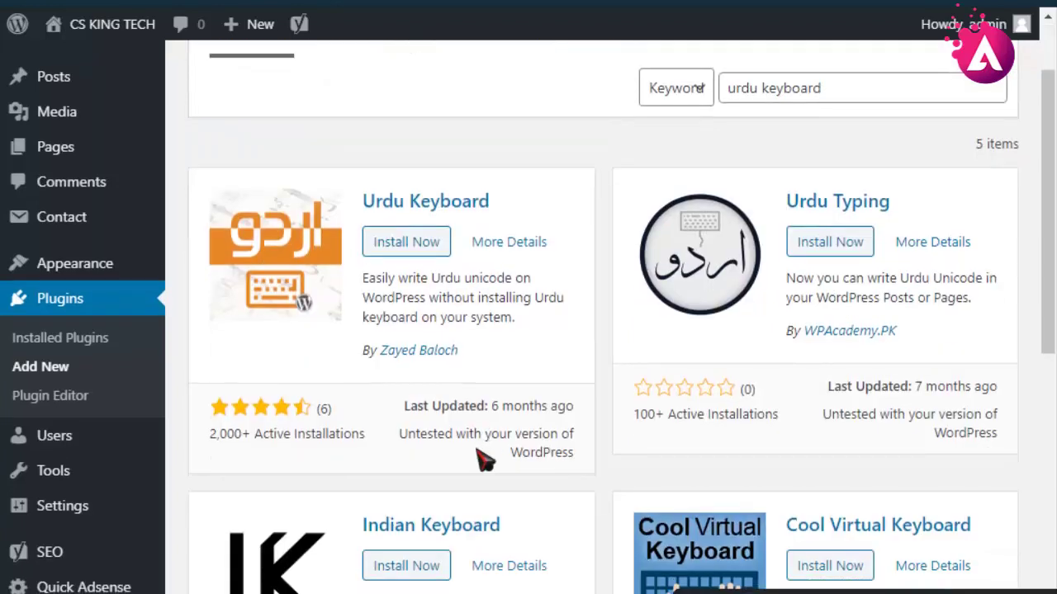
scroll(485, 450, "down", 1)
left_click_drag(209, 434, 245, 434)
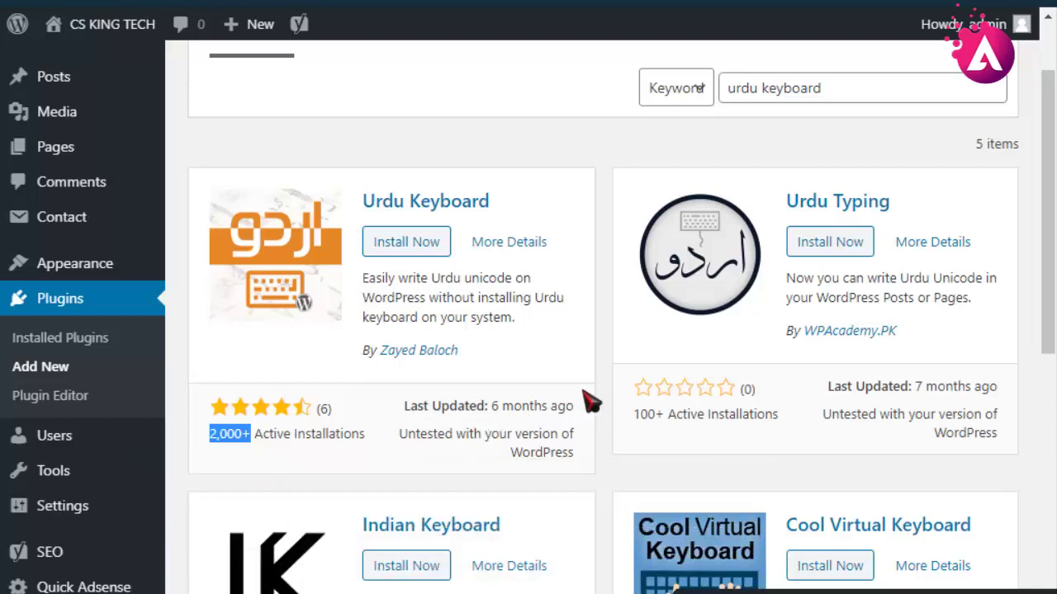
scroll(590, 402, "up", 2)
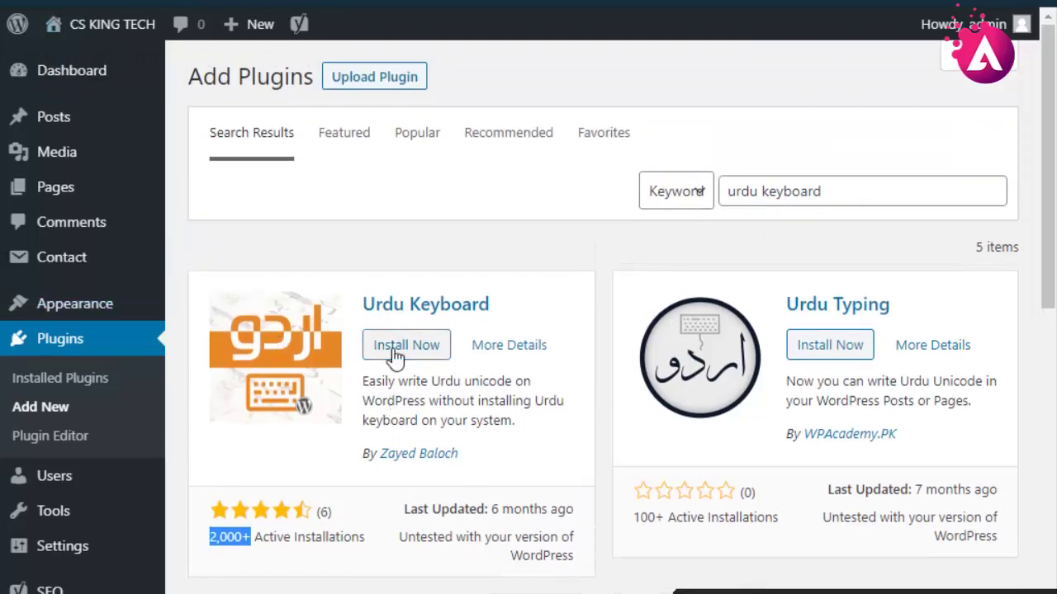
left_click(396, 354)
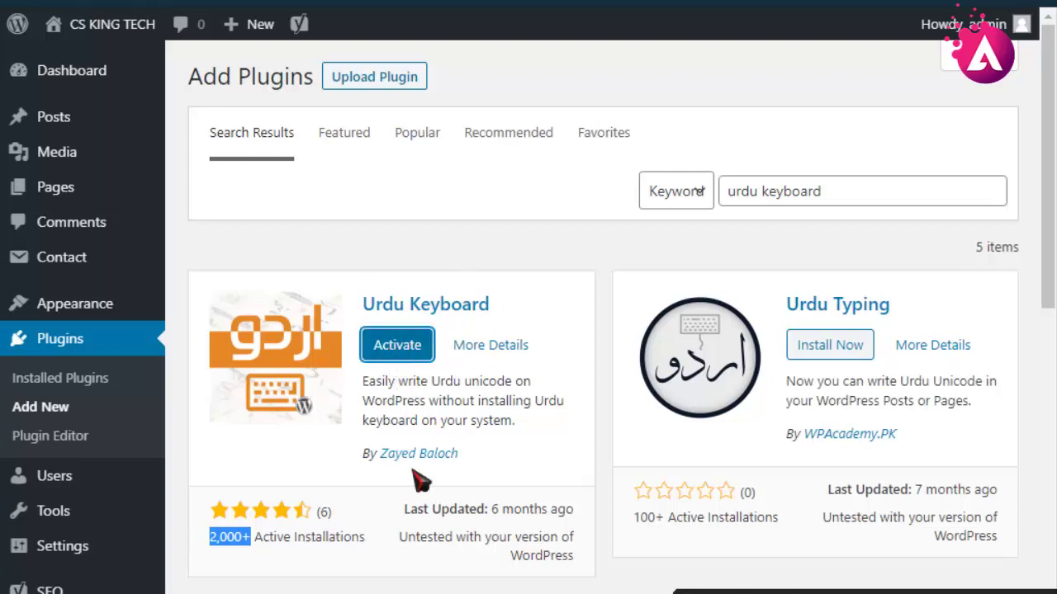
left_click(409, 363)
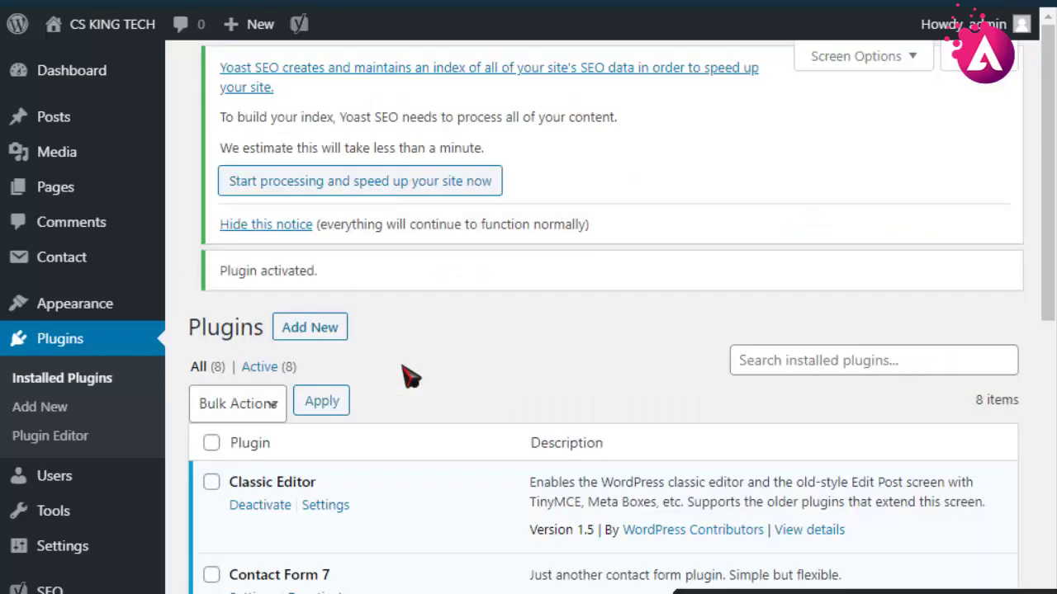
Review the installed plugins list and open a new post in a separate browser tab
scroll(404, 378, "down", 8)
scroll(411, 376, "down", 1)
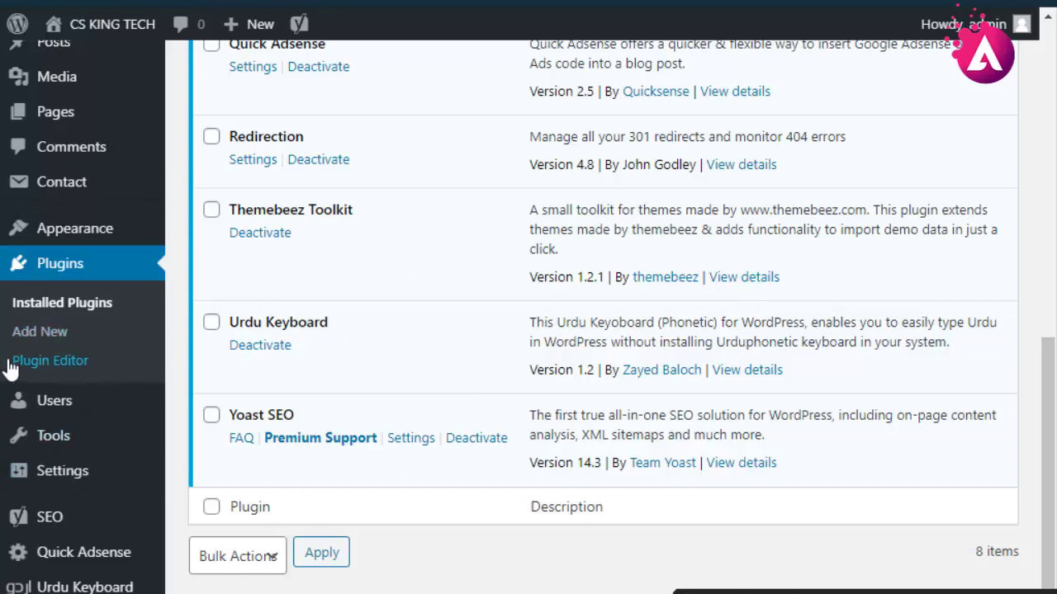
scroll(85, 158, "up", 6)
mouse_move(149, 120)
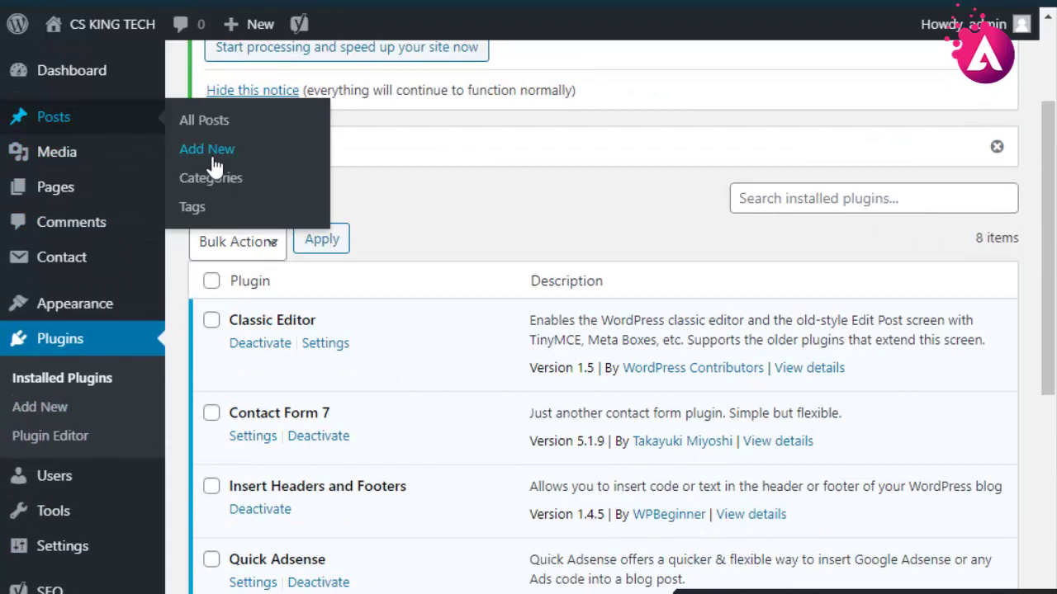
right_click(217, 152)
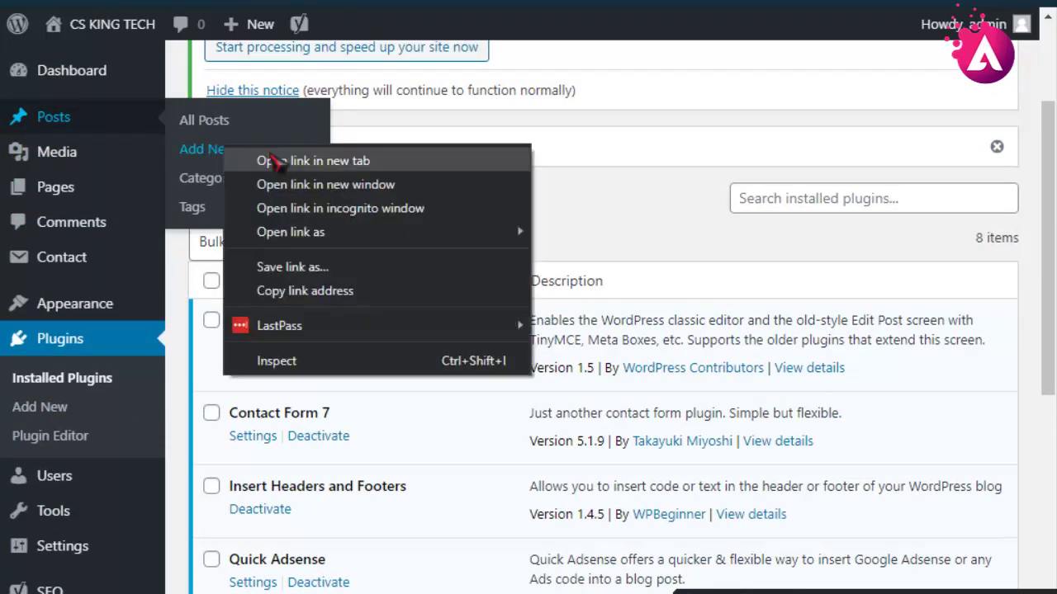
left_click(249, 157)
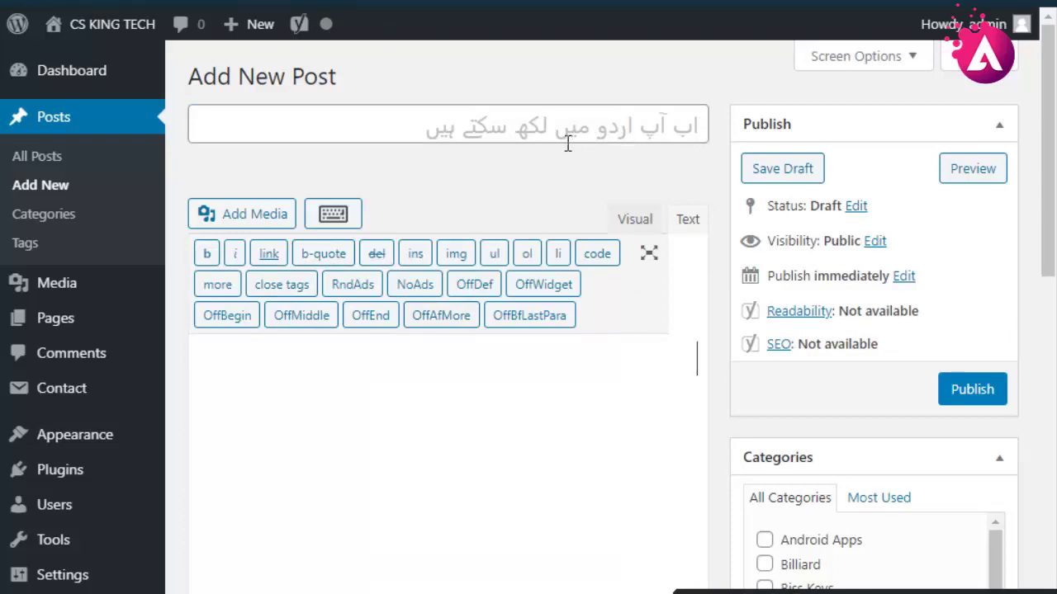
Switch the post's content editor to Visual mode and enter the test text "4f4feefvr4rvdvfrevfver" in the body
left_click(627, 214)
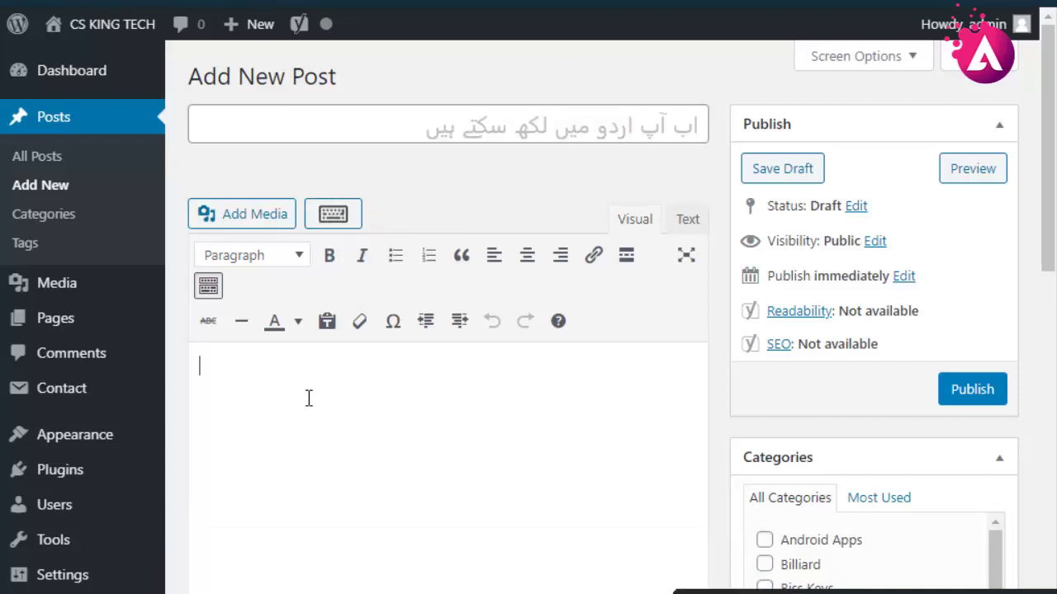
type("4f4feefvr4rvdvfrevfver")
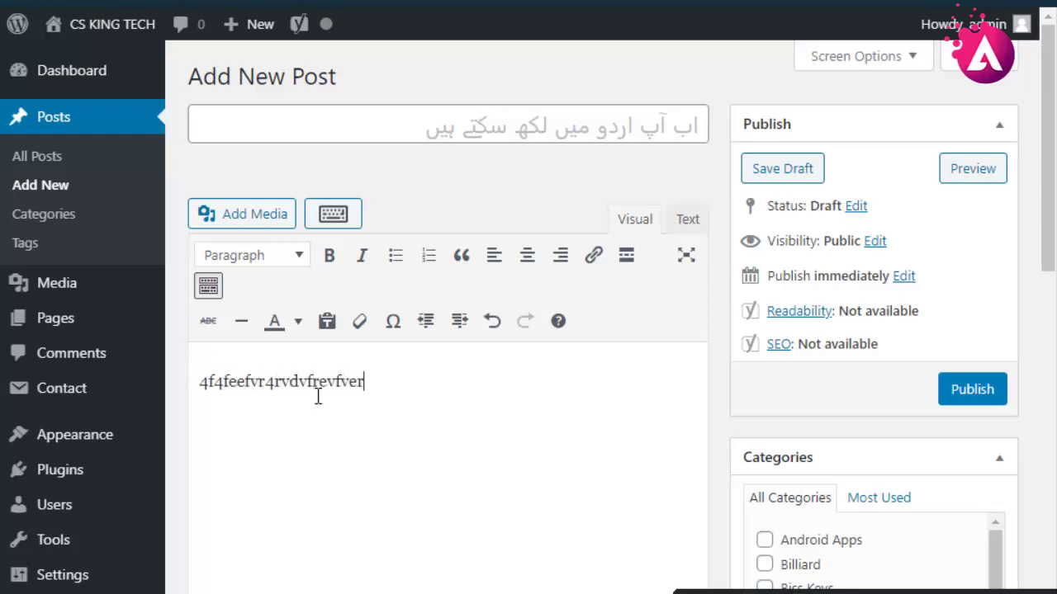
Extend the test text in the post body with "vfvfrevrg" and clear the whole body text
type("vfvfrevrg")
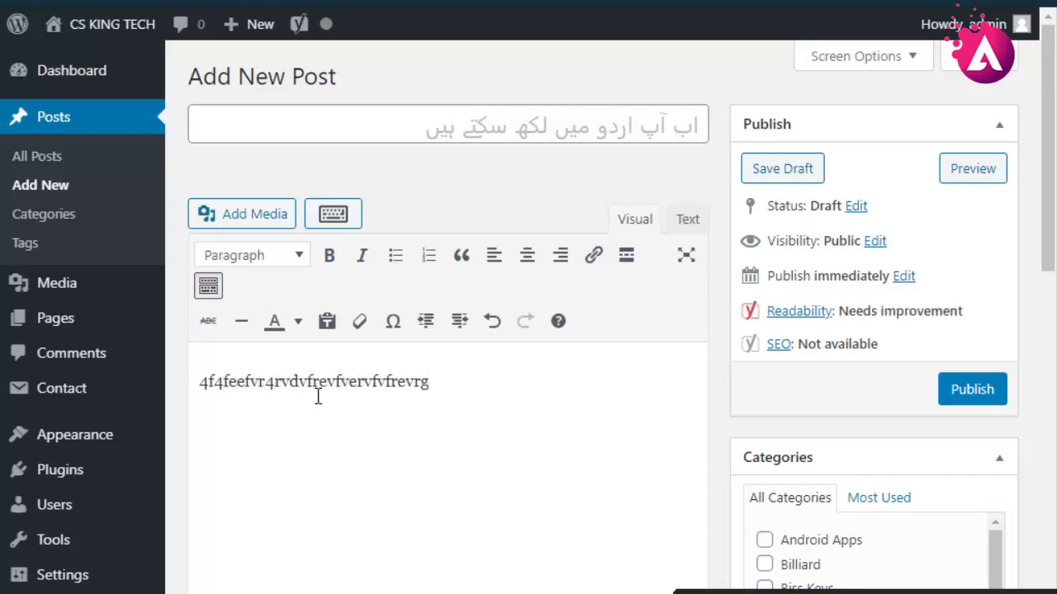
left_click_drag(457, 386, 158, 396)
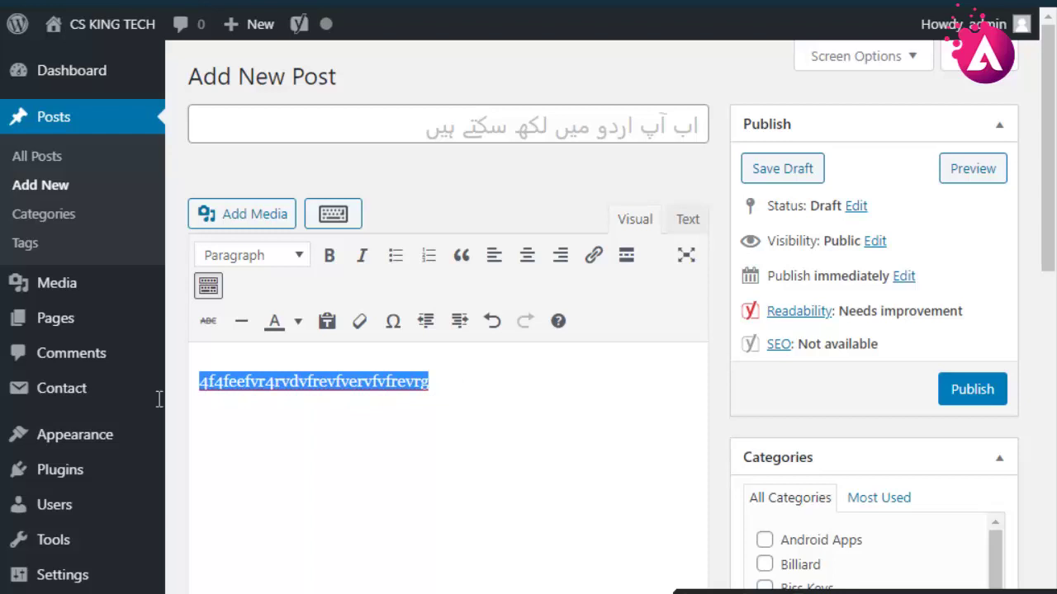
right_click(235, 378)
left_click(302, 476)
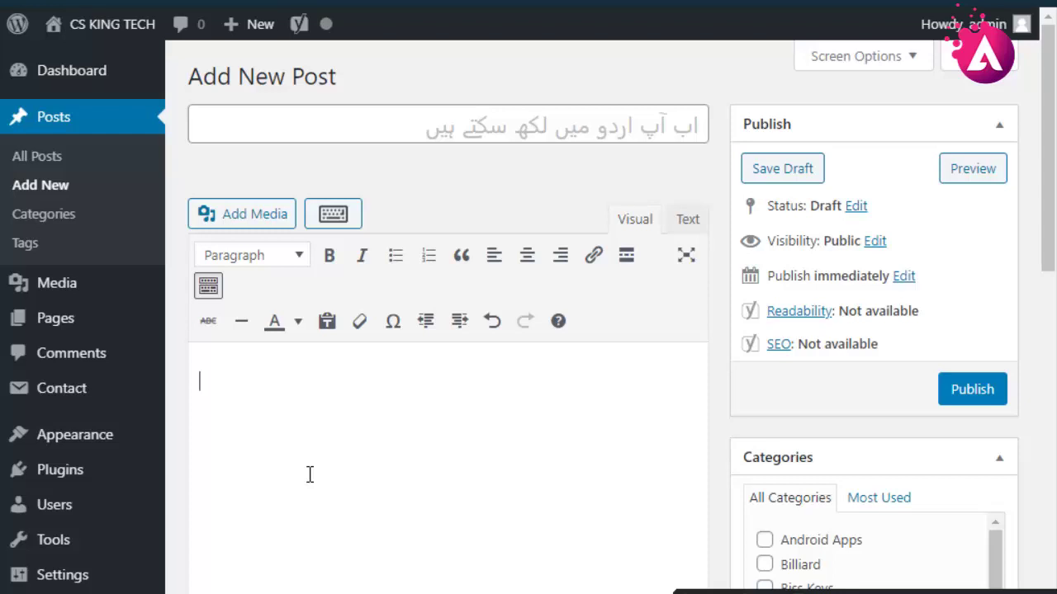
Try writing "rf4rf4f" in the post body and clear it
type("4rf4f")
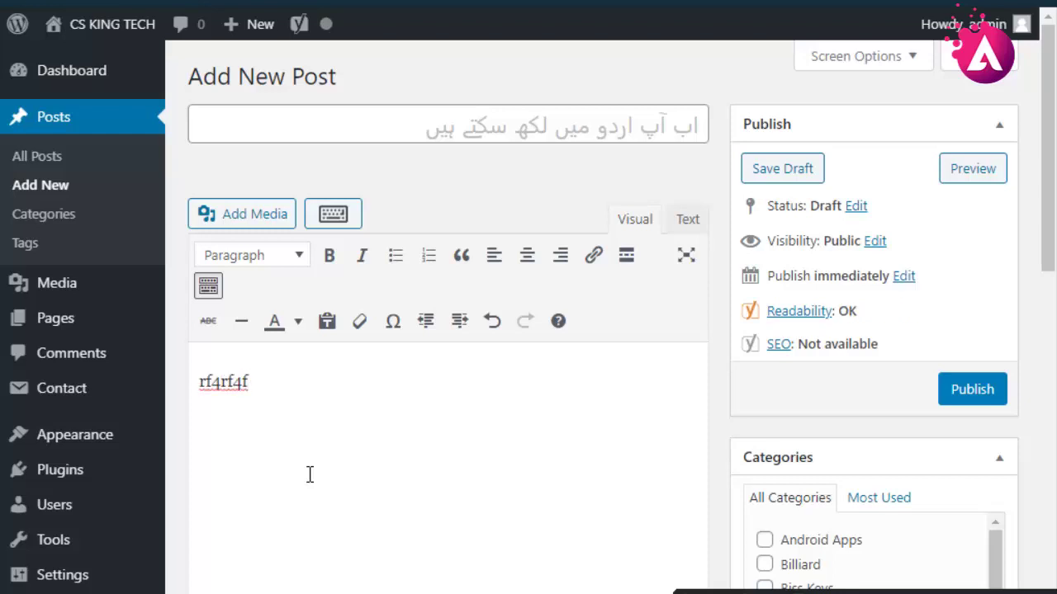
key("ctrl+a")
key("BackSpace")
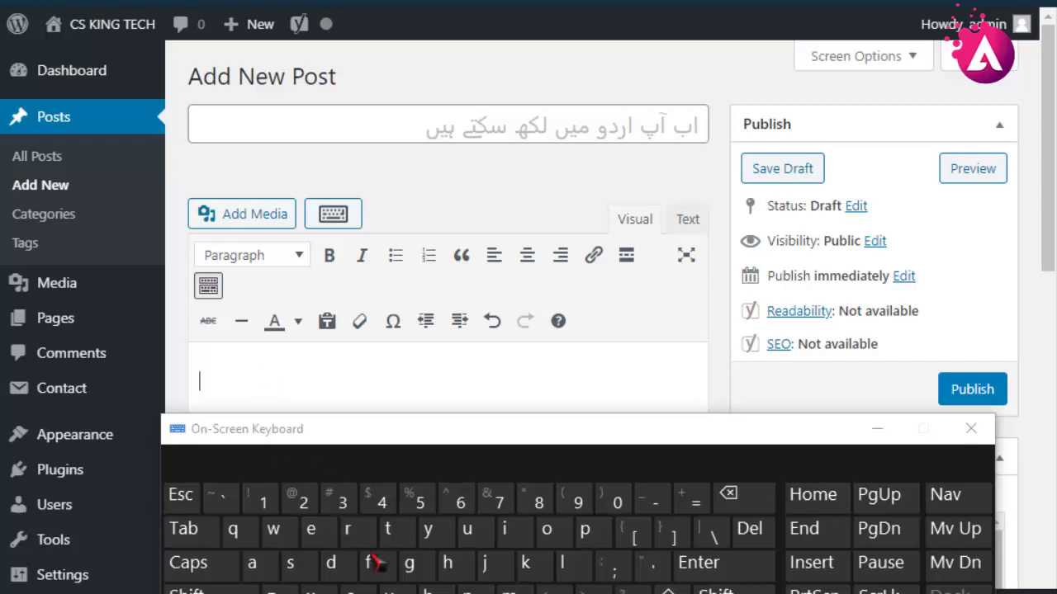
Try writing "chhbccb bjuu" in the post body with the On-Screen Keyboard and clear the text
left_click(349, 590)
left_click(447, 563)
left_click(447, 562)
left_click(427, 590)
left_click(348, 590)
left_click(349, 590)
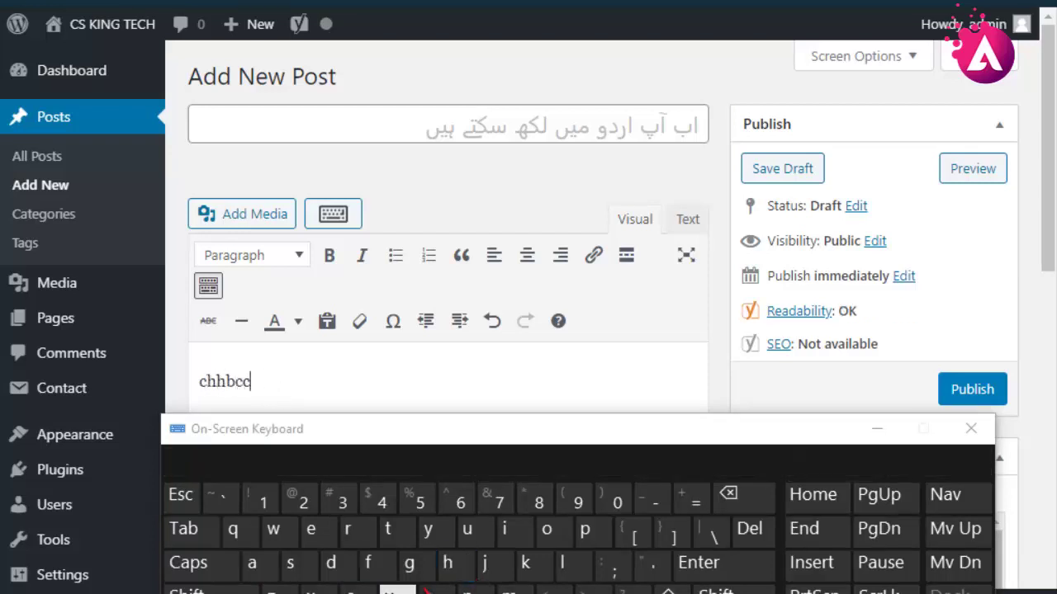
left_click(427, 590)
left_click(427, 590)
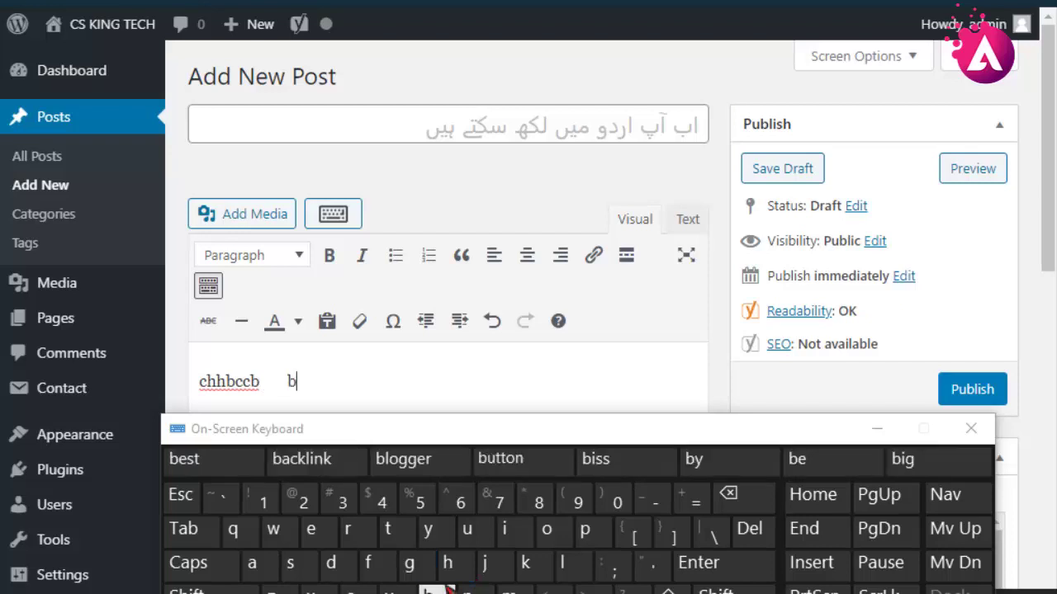
left_click(485, 563)
left_click(467, 530)
left_click(467, 530)
left_click_drag(363, 379, 94, 397)
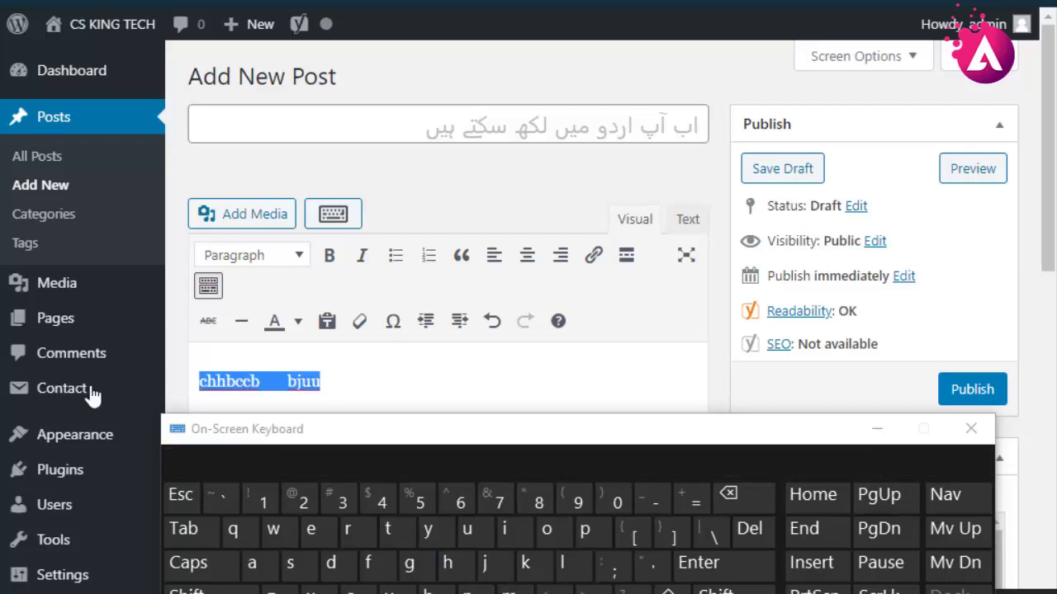
left_click(728, 494)
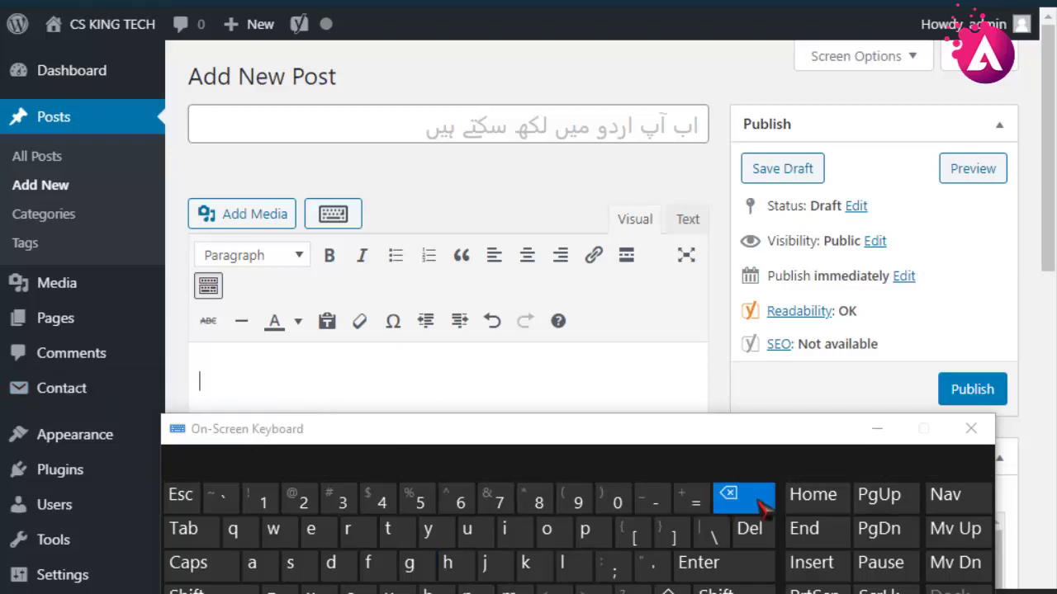
Enter a run of Urdu test characters in the post title using the On-Screen Keyboard
left_click(543, 107)
left_click(438, 590)
left_click(368, 562)
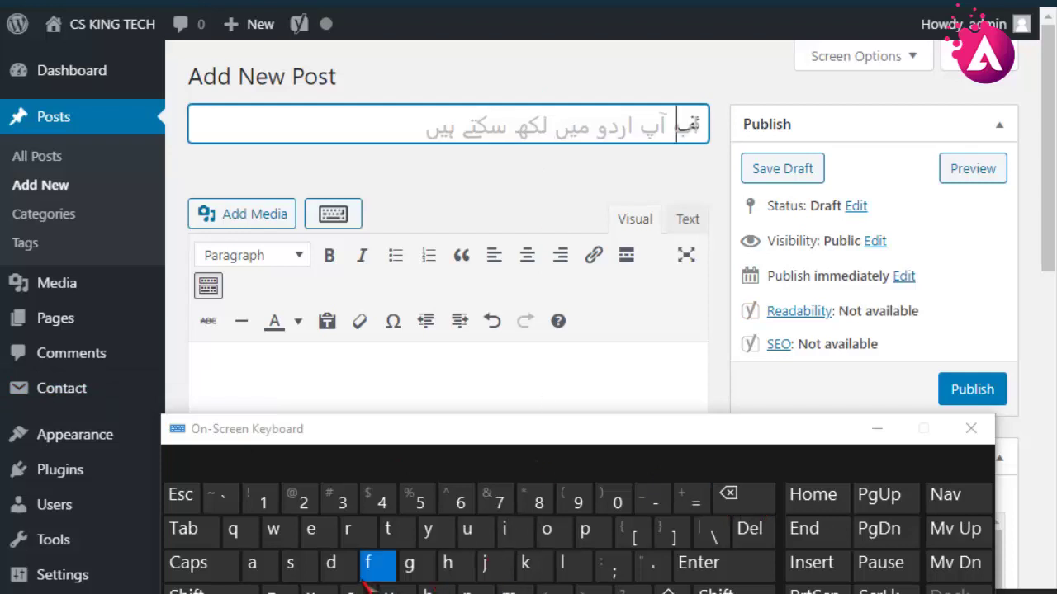
left_click(448, 562)
left_click(355, 591)
left_click(467, 529)
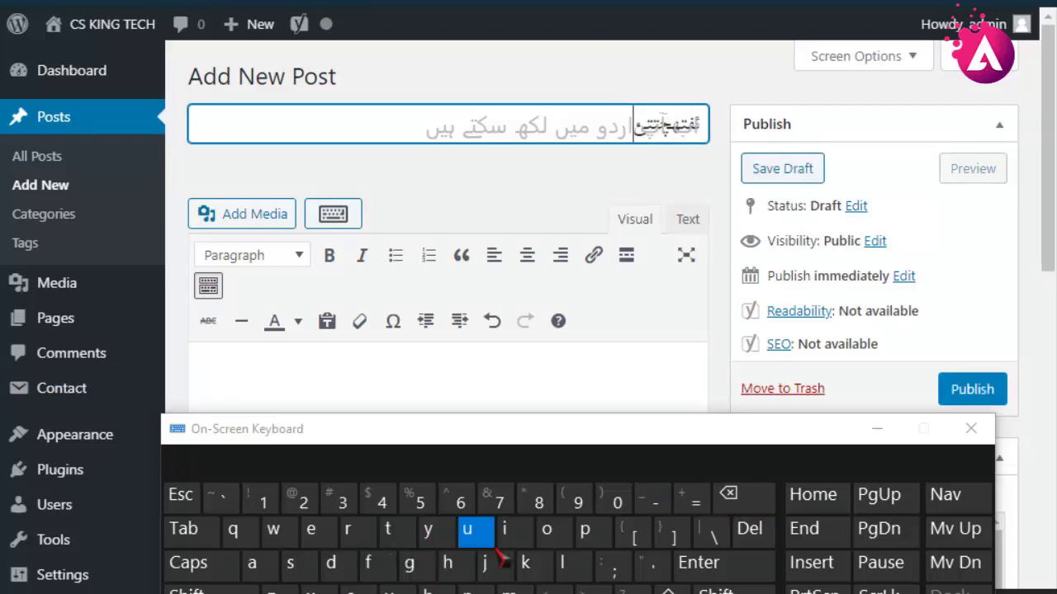
left_click(438, 590)
left_click(396, 591)
left_click(358, 590)
left_click(292, 570)
left_click(359, 590)
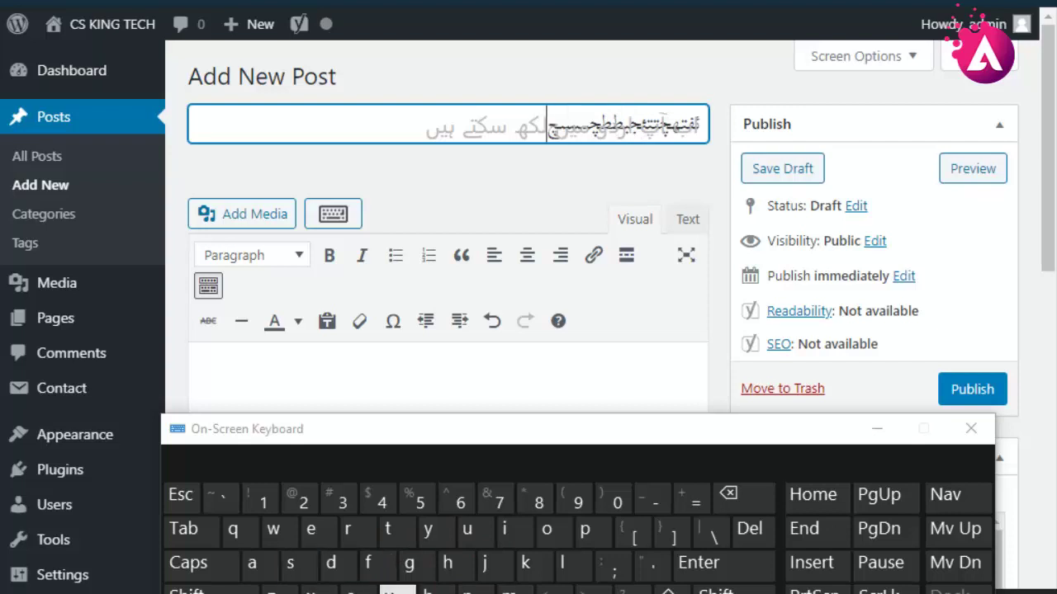
left_click(398, 591)
left_click(477, 590)
left_click(398, 590)
left_click(359, 591)
left_click(320, 590)
left_click(360, 591)
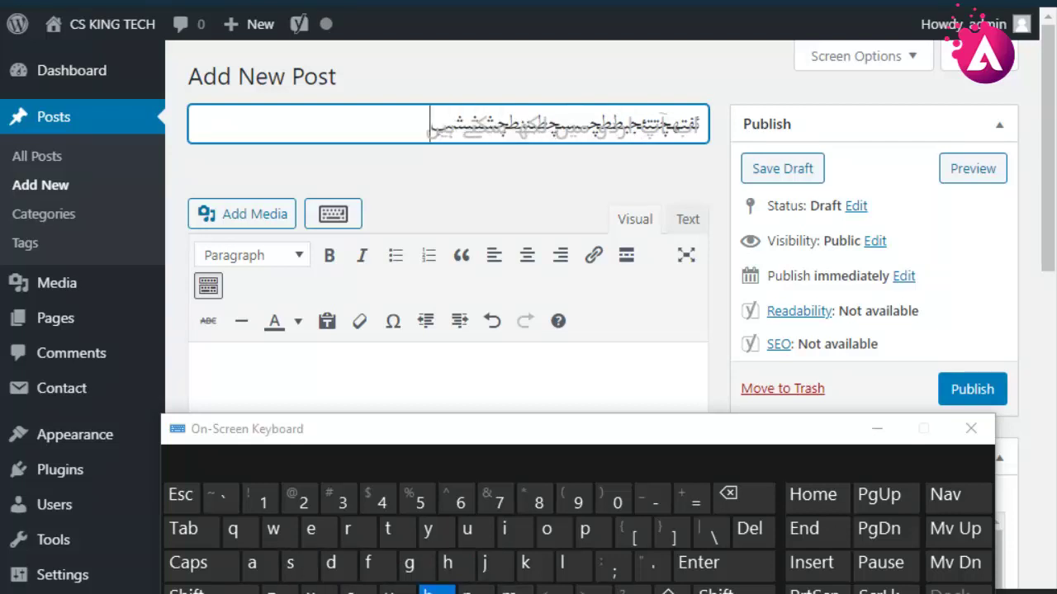
left_click(436, 590)
Enter the test text "xxnbbjgddsff" in the post body with the On-Screen Keyboard
left_click(455, 373)
left_click(320, 590)
left_click(320, 591)
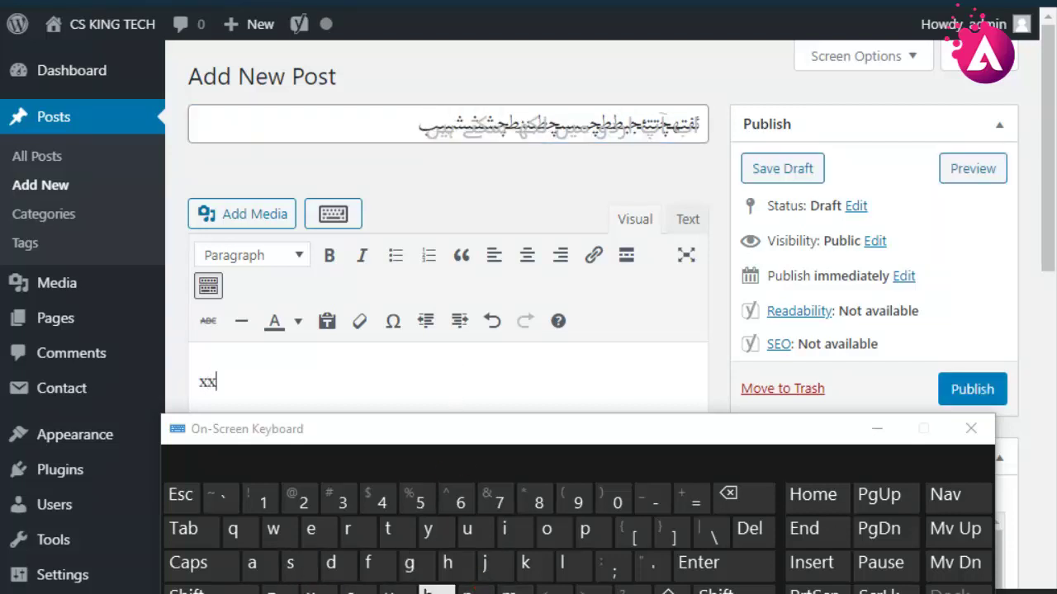
left_click(477, 590)
left_click(437, 590)
left_click(438, 591)
left_click(485, 562)
left_click(408, 562)
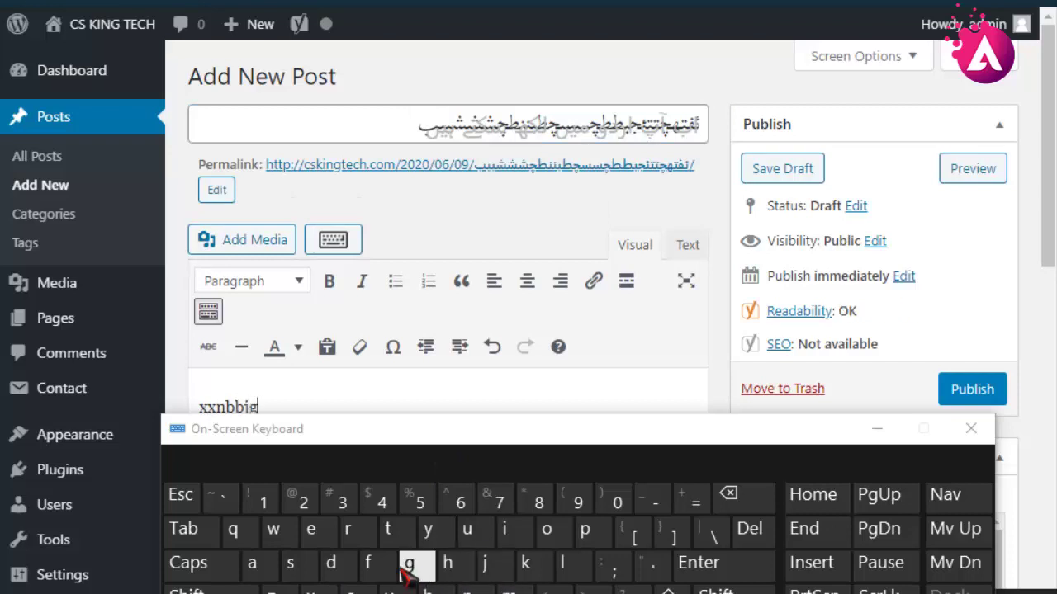
left_click(330, 563)
left_click(331, 562)
left_click(290, 562)
left_click(368, 563)
left_click(368, 562)
Clear the test text from both the post title and the post body
left_click_drag(396, 125, 776, 124)
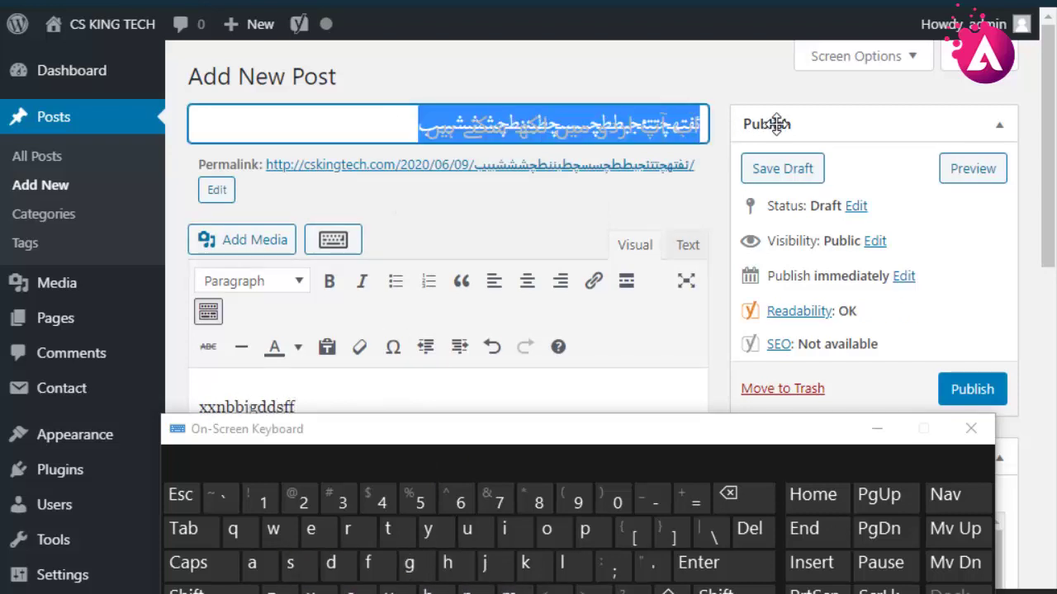
left_click(728, 493)
left_click_drag(335, 405, 250, 430)
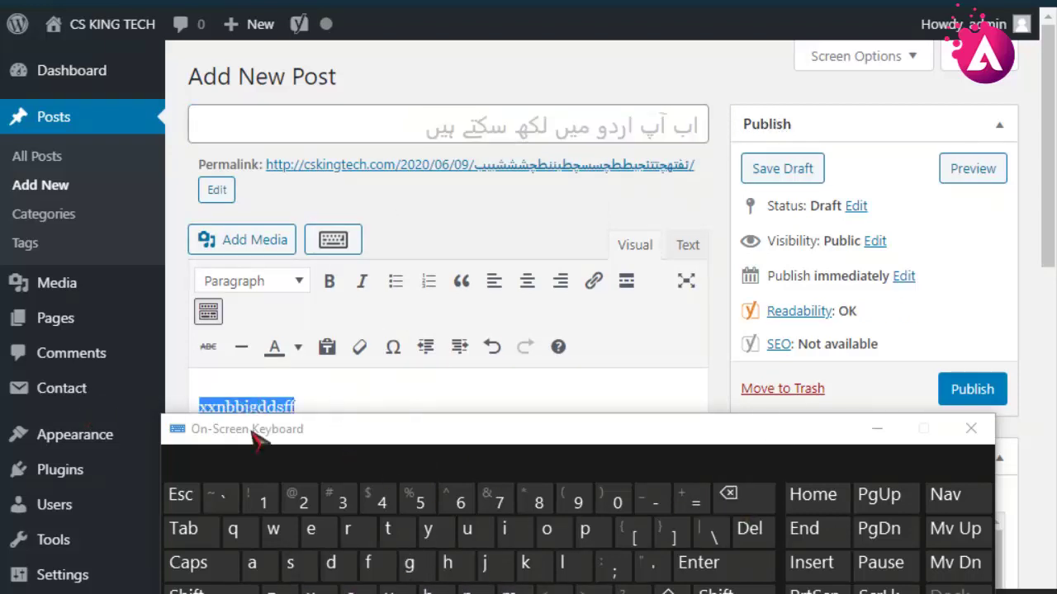
left_click(728, 493)
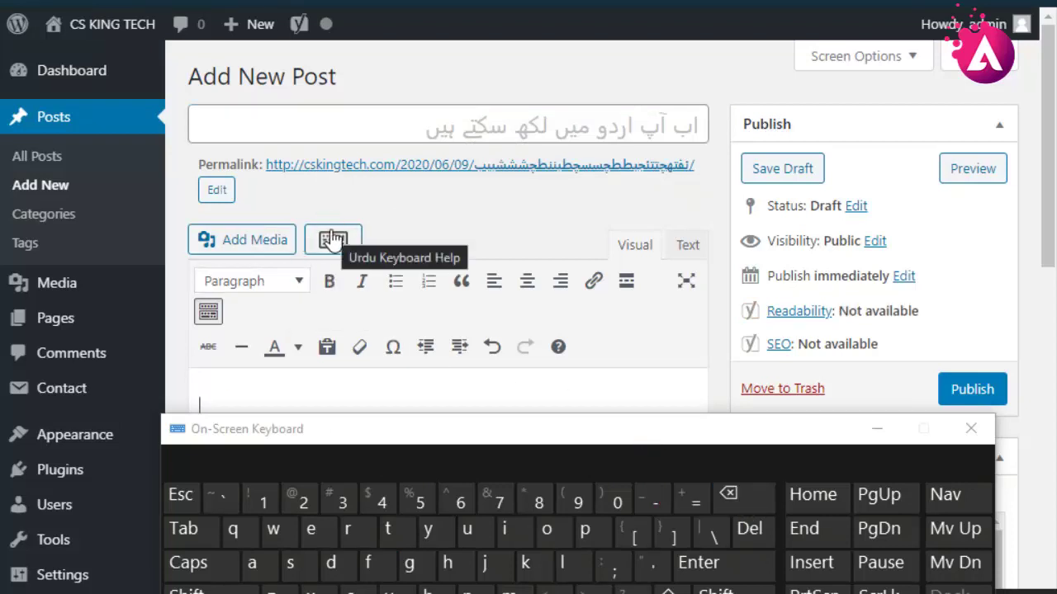
Open the Urdu Keyboard Help, examine the letter layout and the keyboard toggle note, and close it
left_click(333, 239)
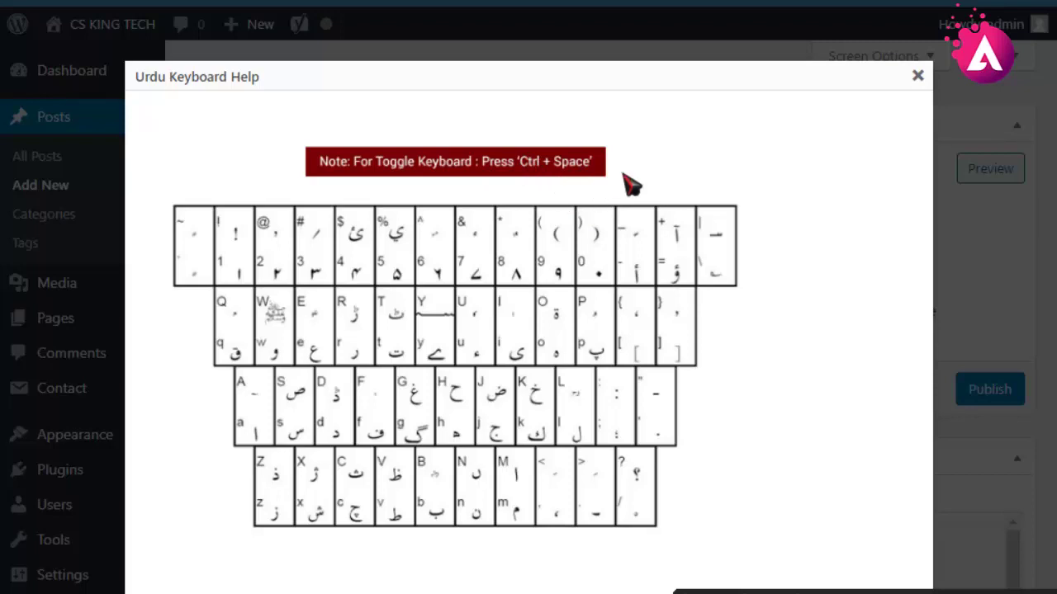
left_click_drag(325, 243, 533, 458)
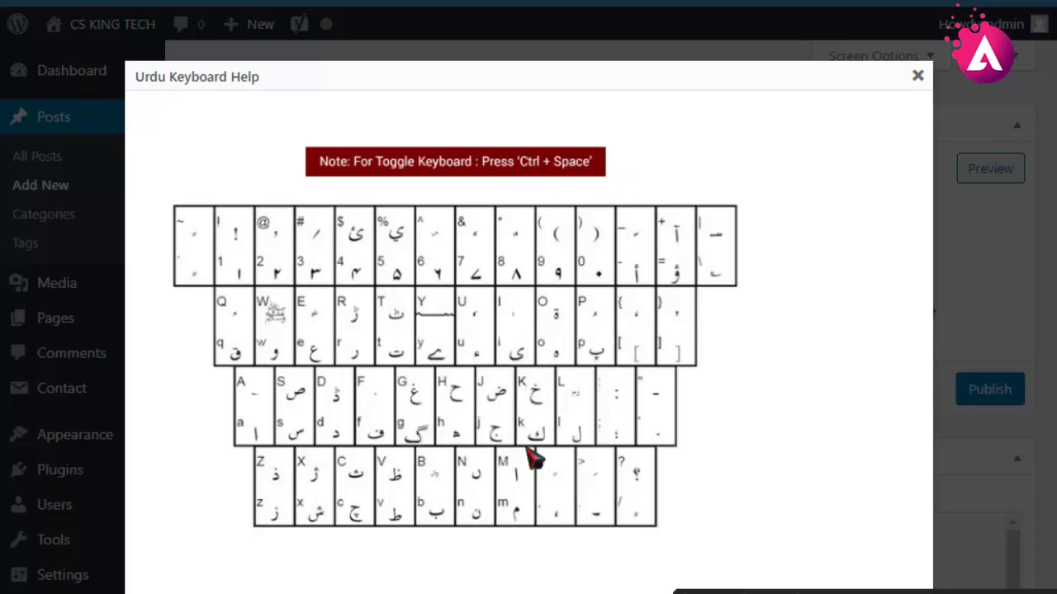
left_click(917, 76)
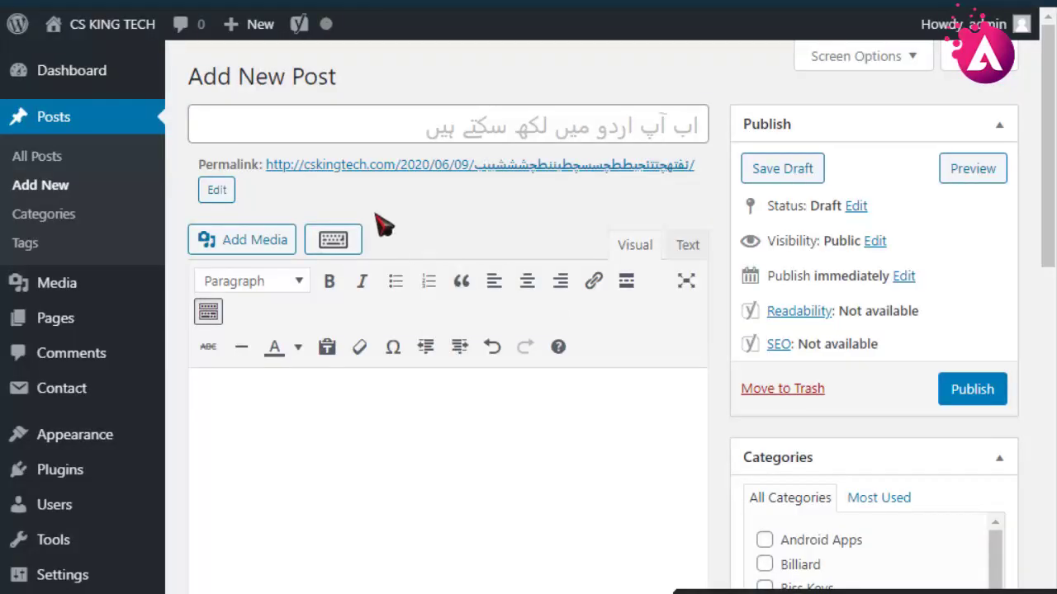
Toggle the post title to English input and enter "ggggggg" with the On-Screen Keyboard
left_click(385, 114)
left_click(318, 247)
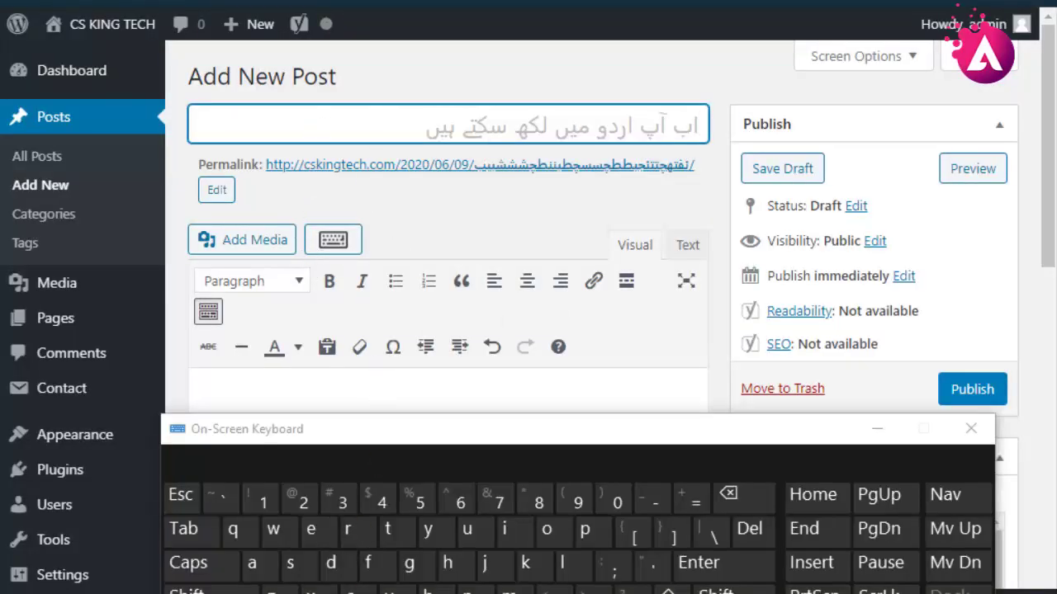
left_click(415, 576)
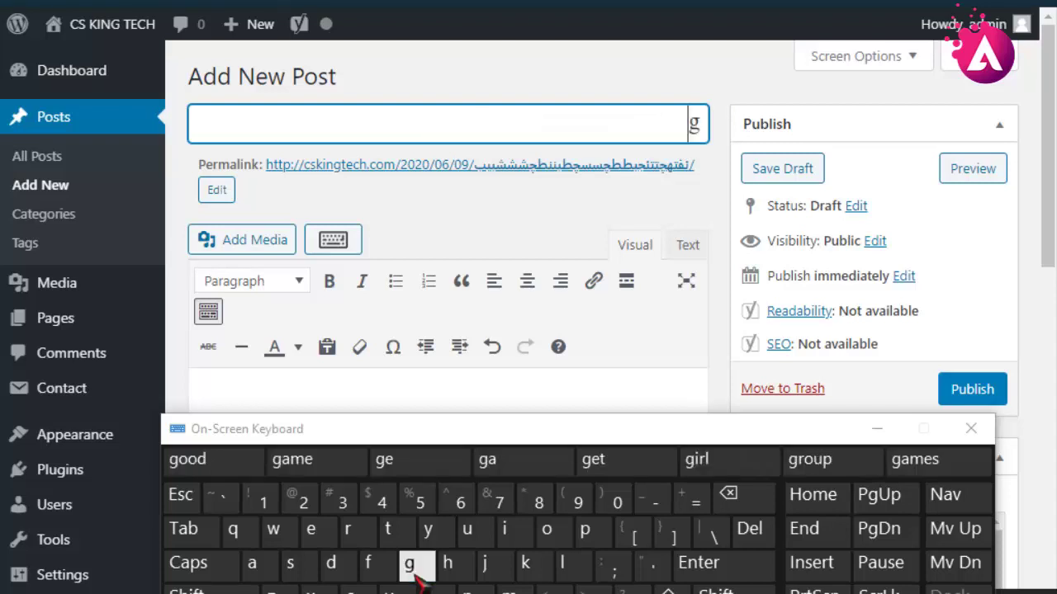
left_click(415, 576)
left_click(415, 577)
left_click(415, 577)
left_click(415, 576)
left_click(416, 576)
left_click(415, 577)
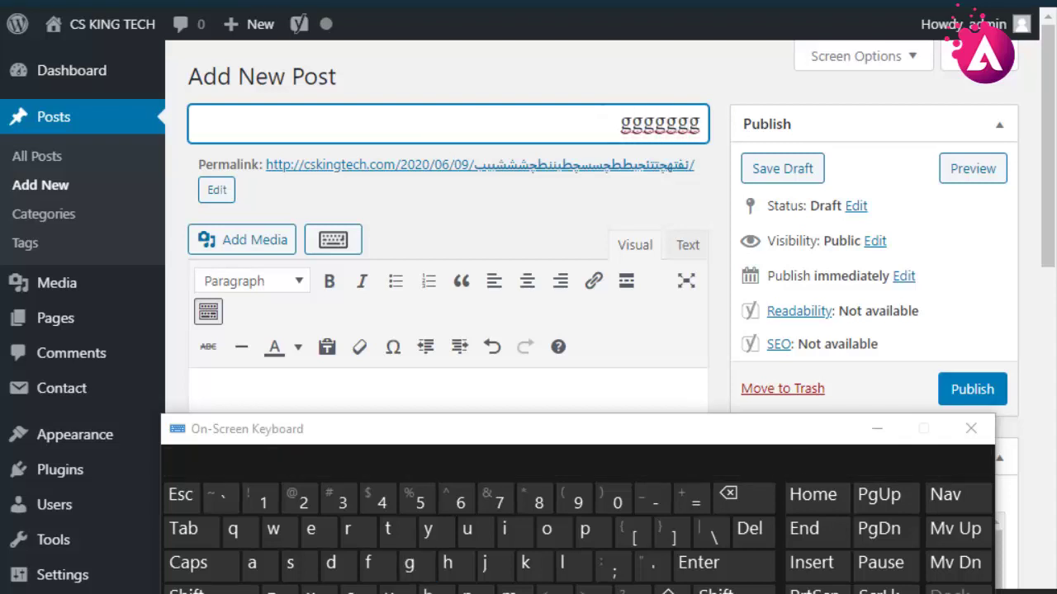
Toggle the title to Urdu input for a run of "گ" letters, and back to English to add "bbbbb"
left_click(415, 568)
left_click(415, 568)
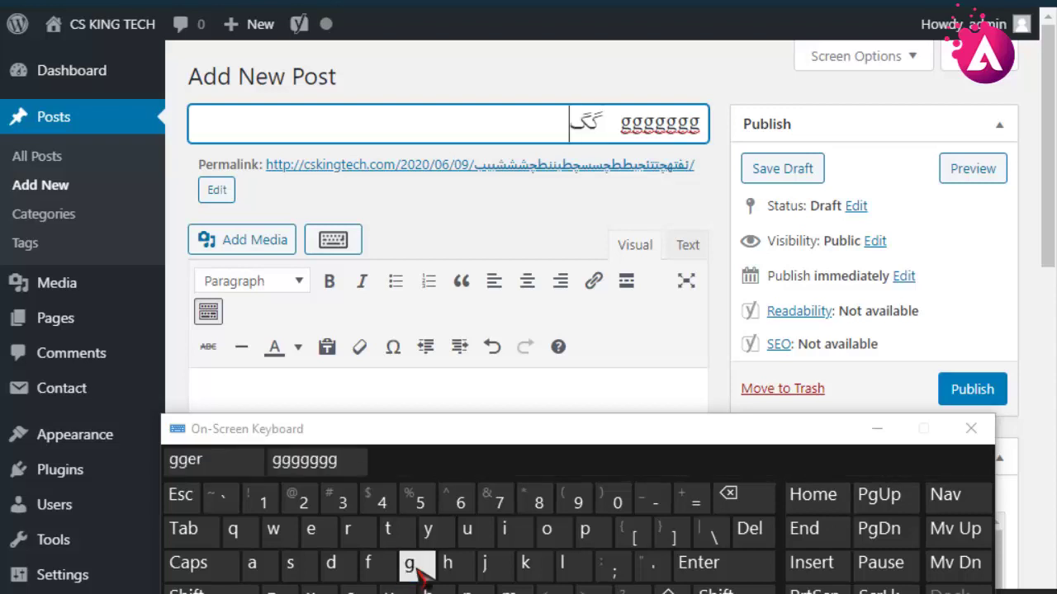
left_click(415, 568)
left_click(415, 568)
left_click(415, 568)
left_click(415, 568)
left_click(415, 568)
left_click(415, 568)
left_click(410, 566)
left_click(410, 566)
left_click(411, 566)
left_click(410, 566)
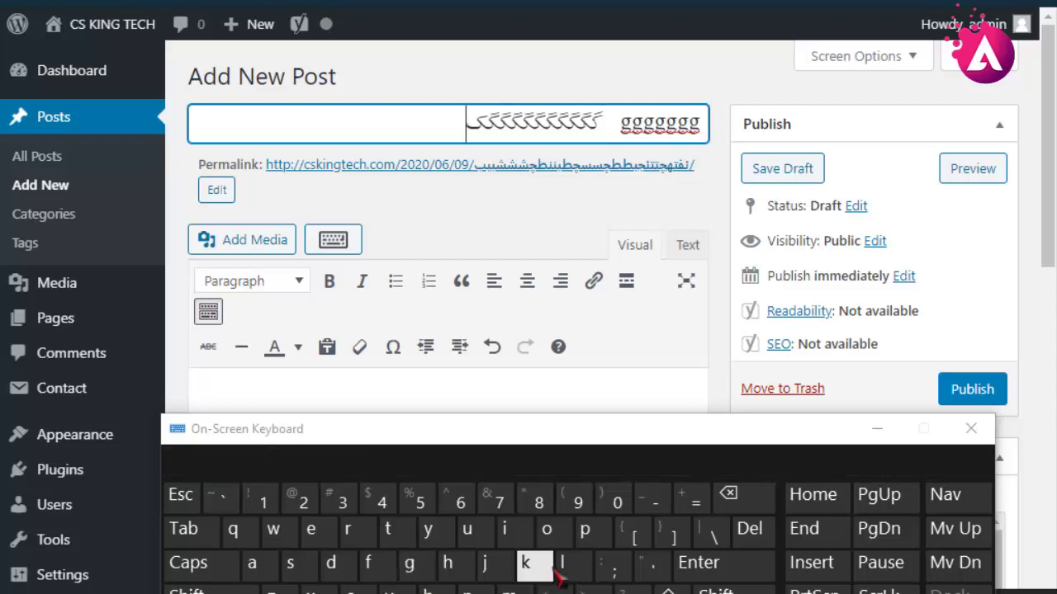
left_click(410, 566)
left_click(411, 567)
left_click(410, 567)
left_click(410, 567)
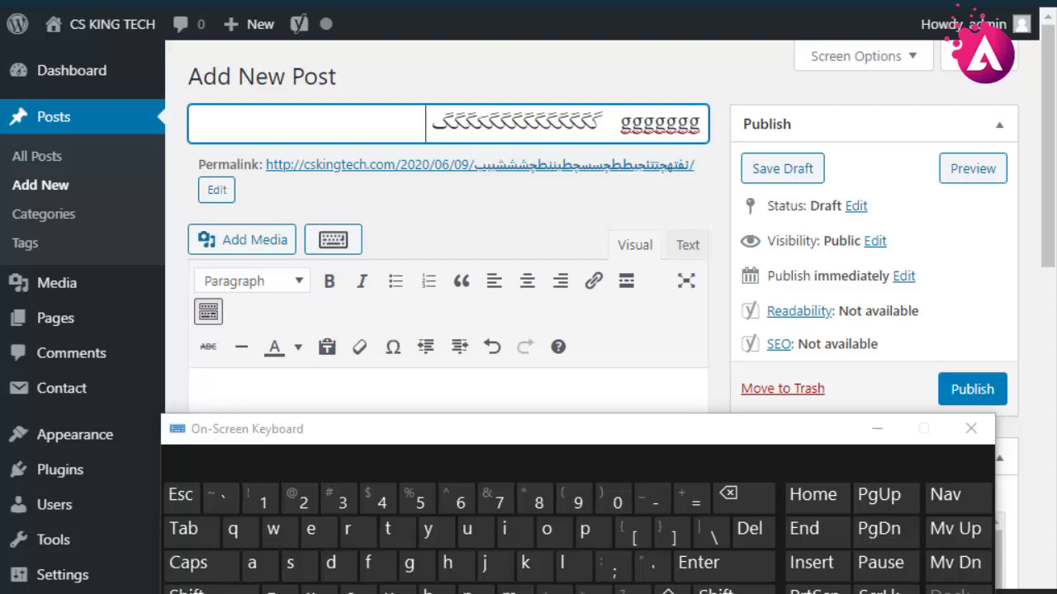
type("bbbbb")
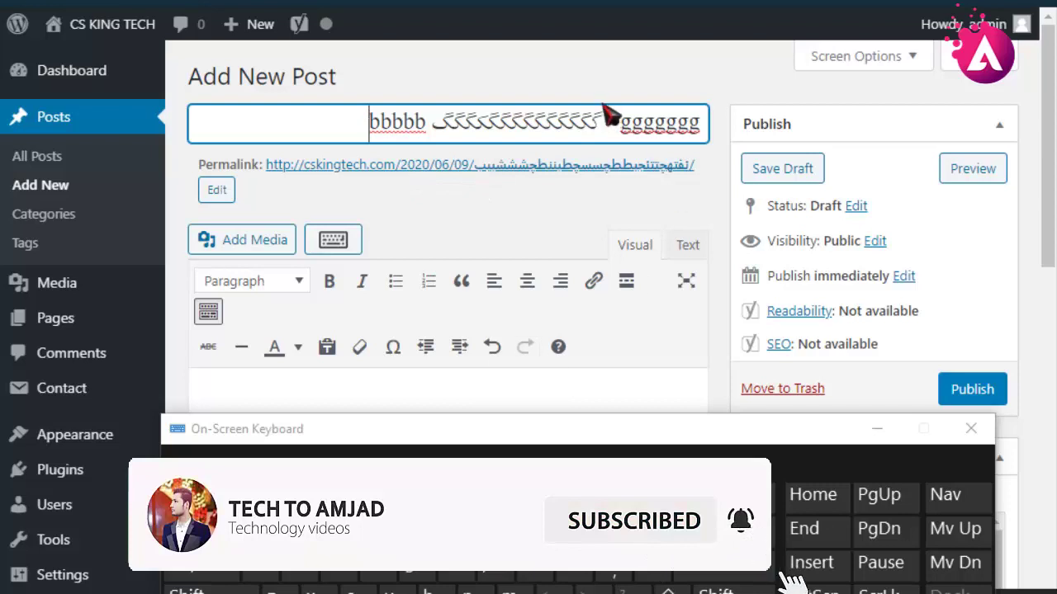
Clear the mixed English and Urdu test text from the post title and minimize the On-Screen Keyboard
left_click_drag(304, 118, 830, 114)
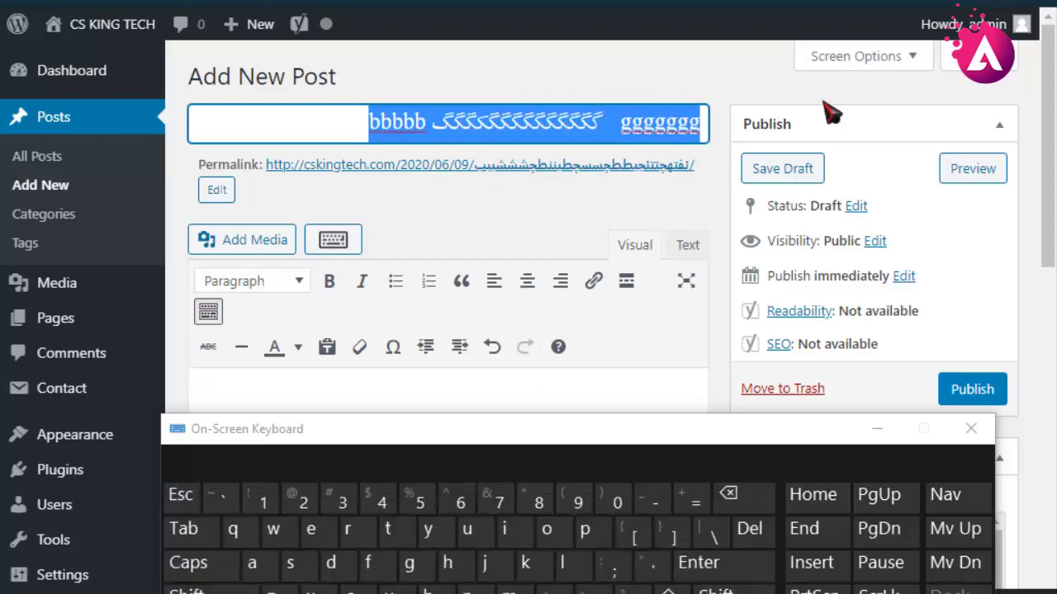
left_click(728, 494)
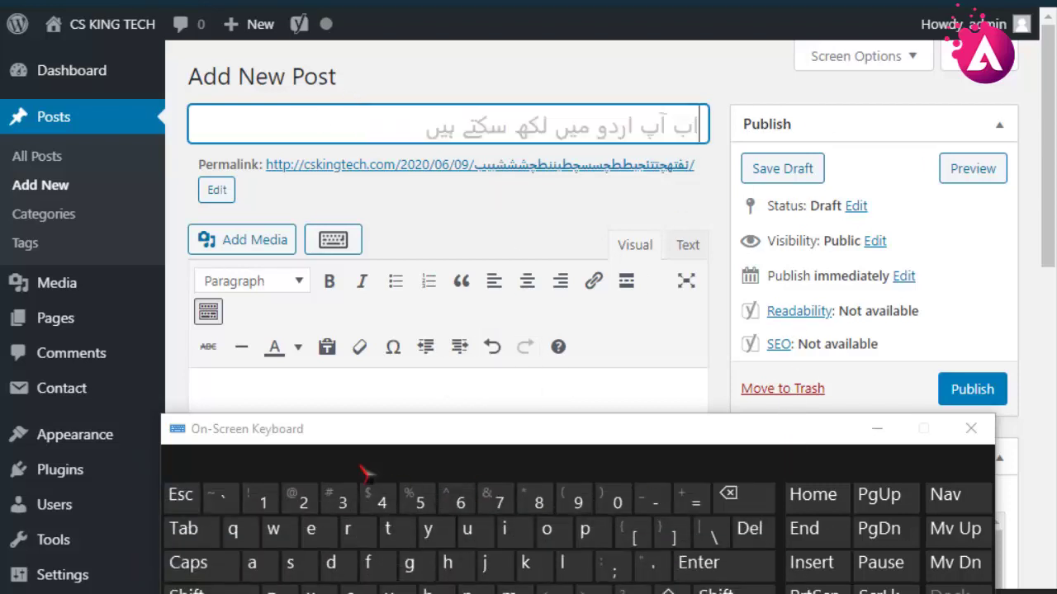
left_click(875, 436)
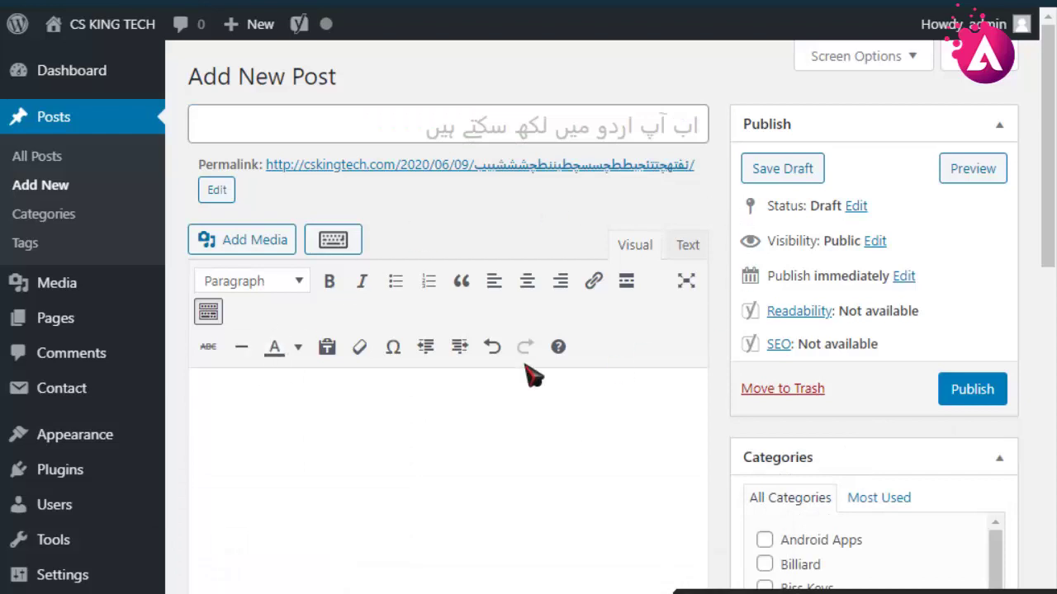
Check the key layout in the Urdu Keyboard Help once more and close it
left_click(333, 250)
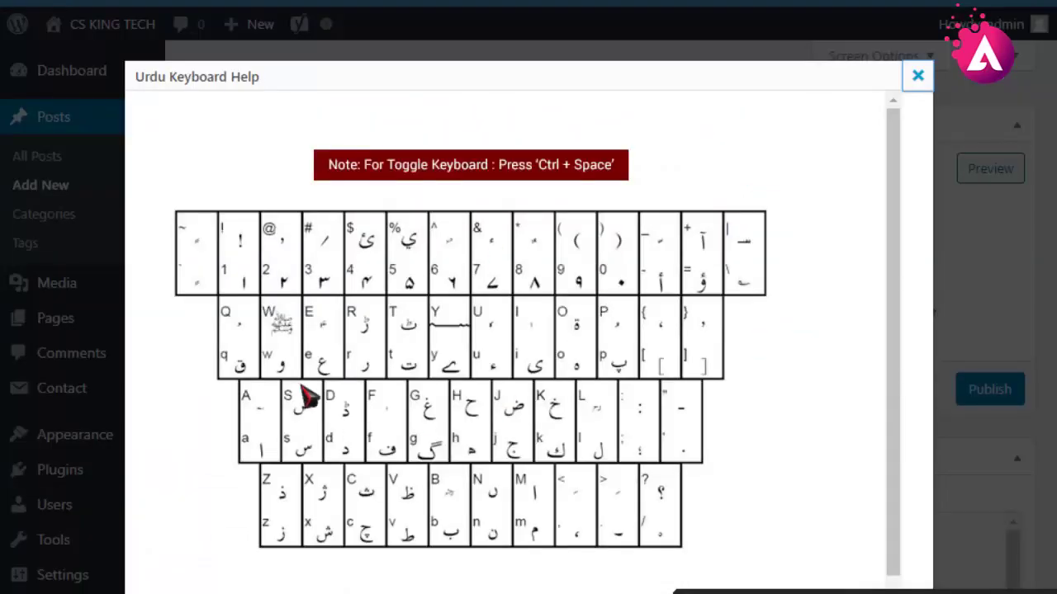
left_click(918, 81)
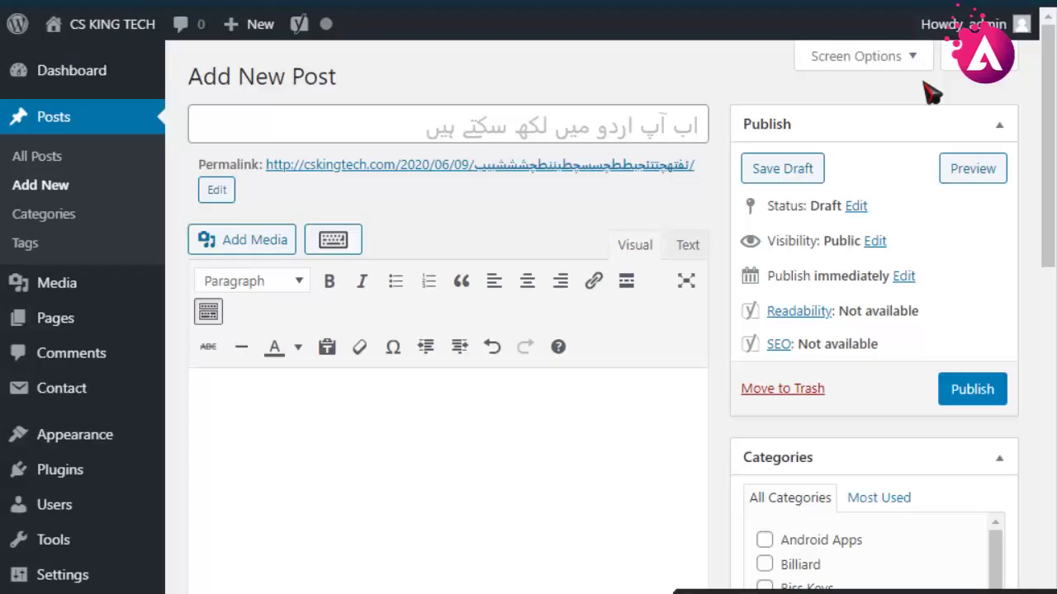